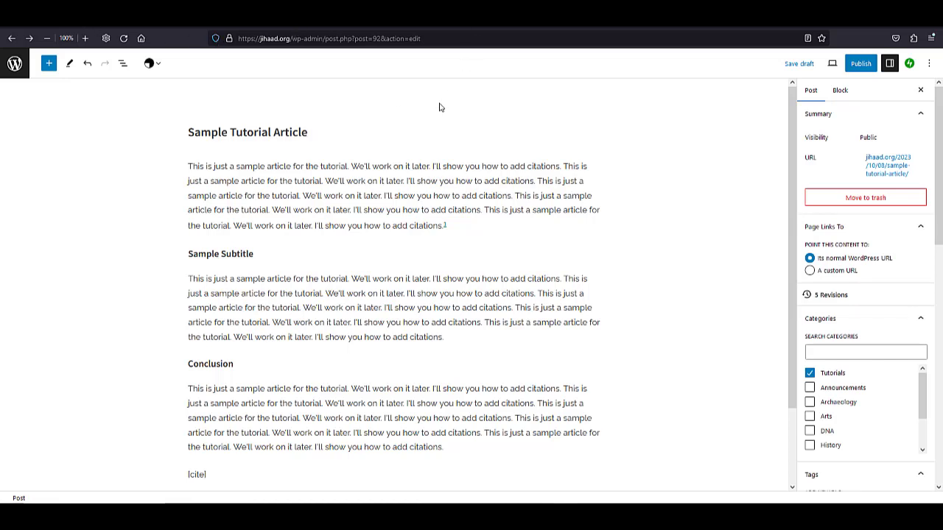
Add an Image block directly after the article's first paragraph and choose to insert the picture from a URL.
{"action": "left_click", "coordinate": [459, 229]}
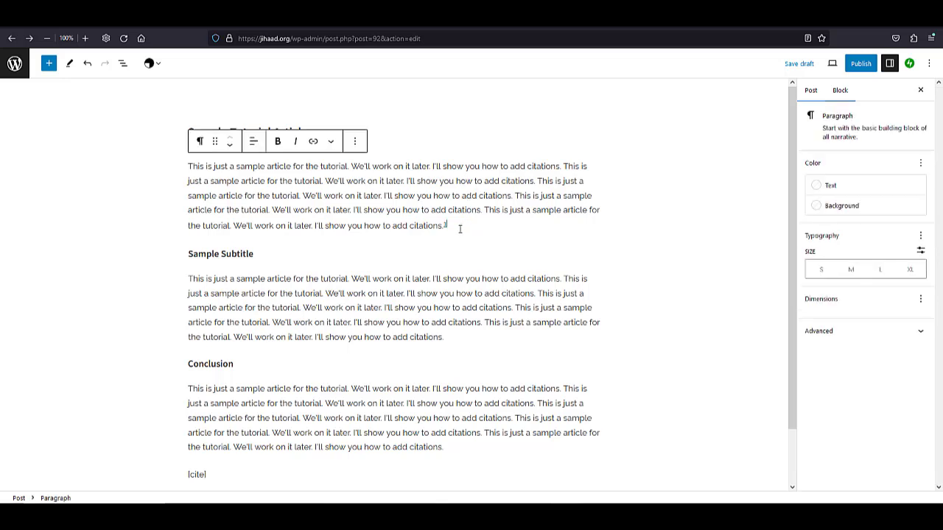
{"action": "key", "text": "Return"}
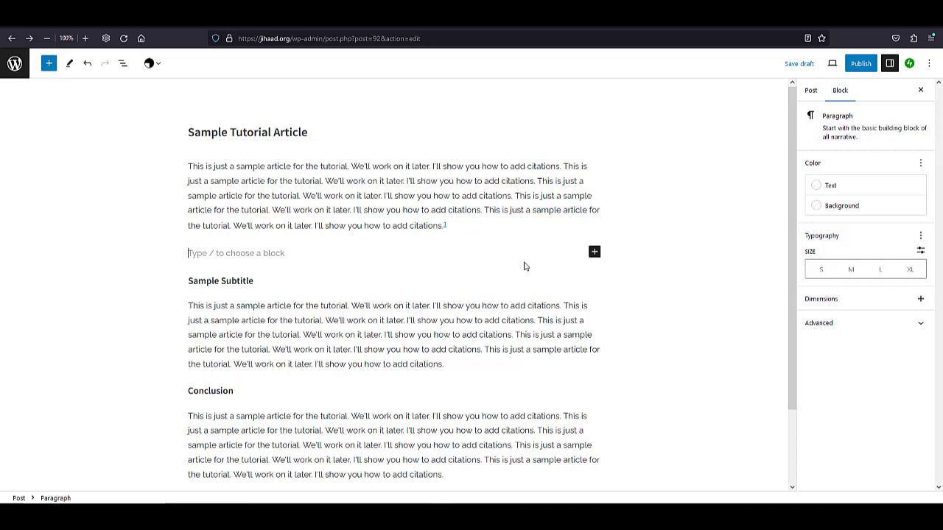
{"action": "left_click", "coordinate": [594, 253]}
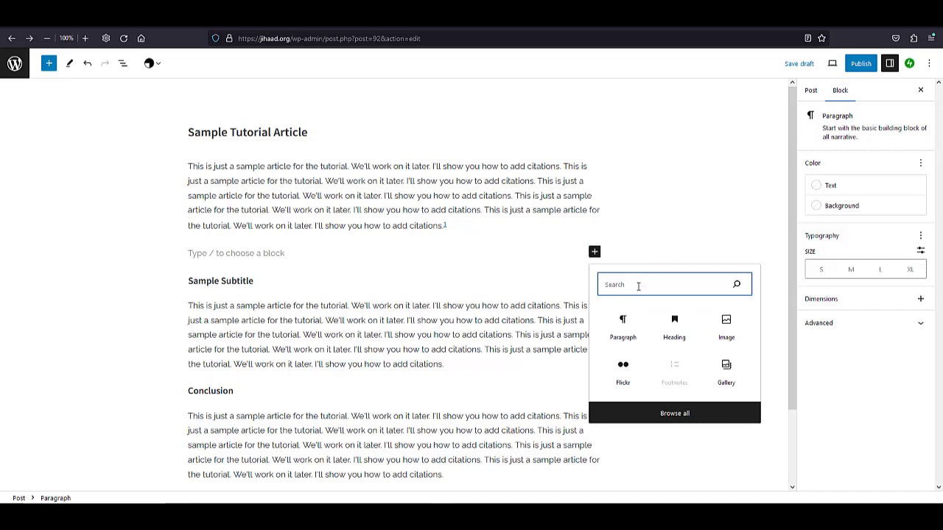
{"action": "type", "text": "image"}
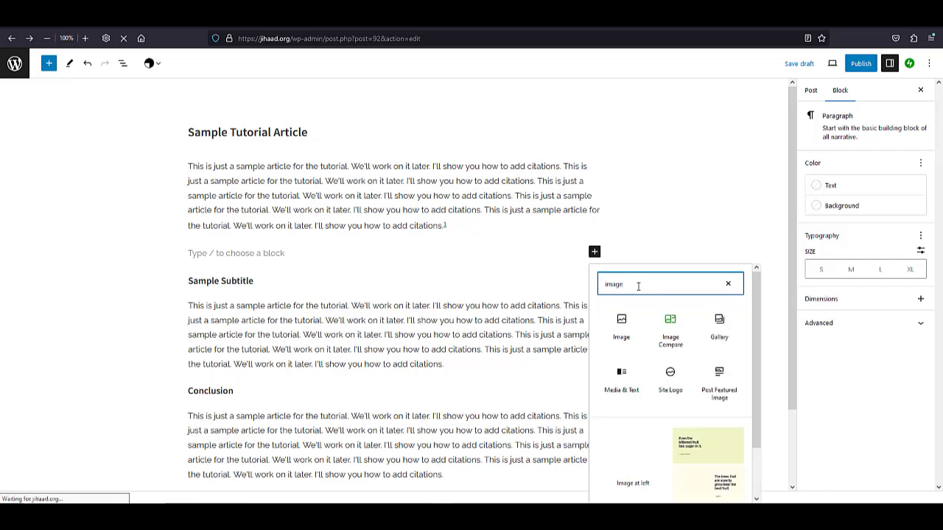
{"action": "left_click", "coordinate": [621, 329]}
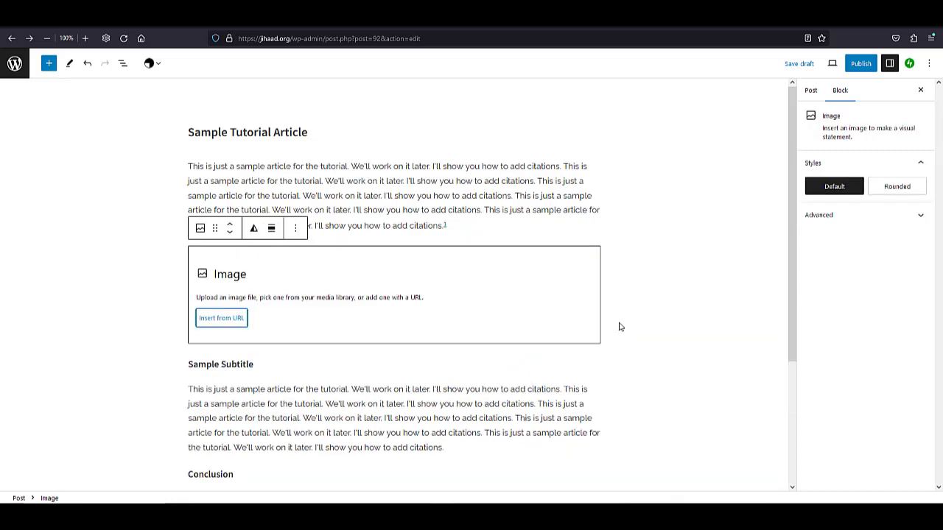
{"action": "left_click", "coordinate": [224, 324]}
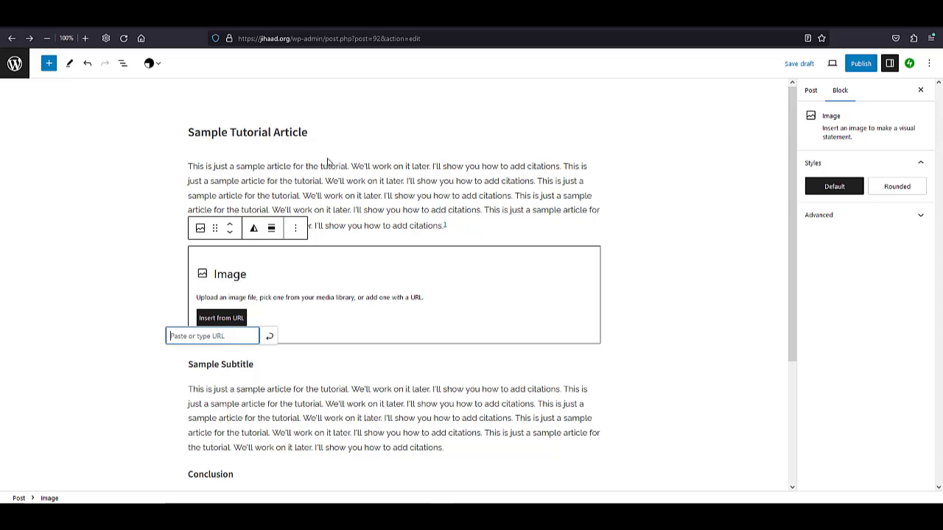
Switch to Creative Commons search, look up "statistics" on Openverse, and open the Twitter Statistics image from the results.
{"action": "left_click", "coordinate": [183, 22]}
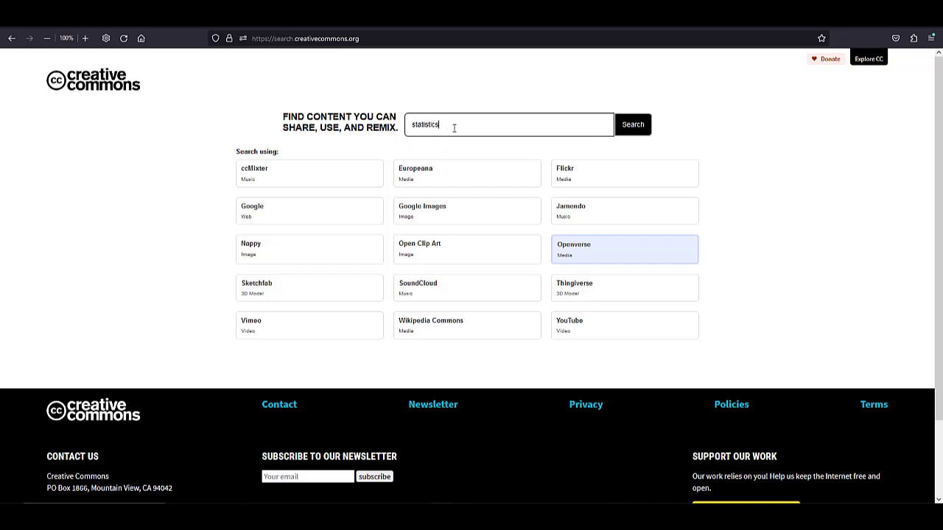
{"action": "left_click", "coordinate": [629, 130]}
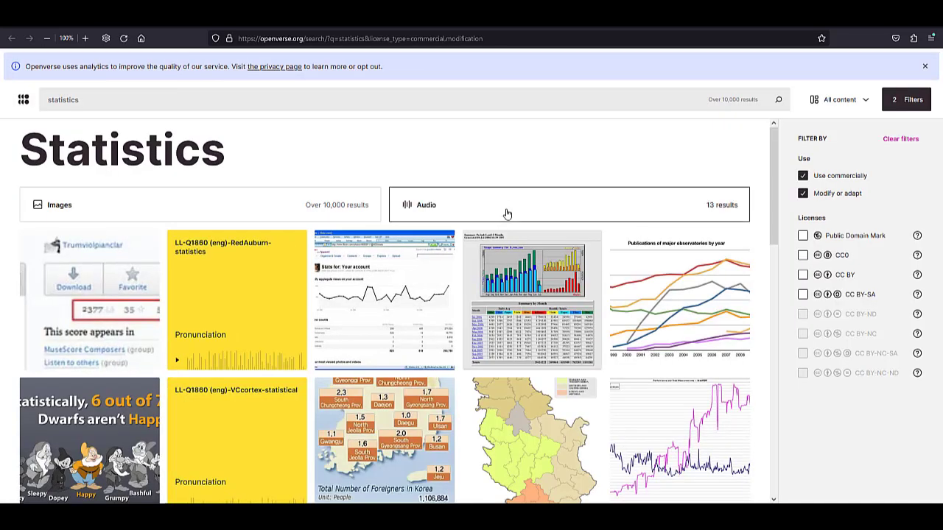
{"action": "scroll", "coordinate": [260, 261], "scroll_direction": "down", "scroll_amount": 1}
{"action": "scroll", "coordinate": [261, 261], "scroll_direction": "down", "scroll_amount": 5}
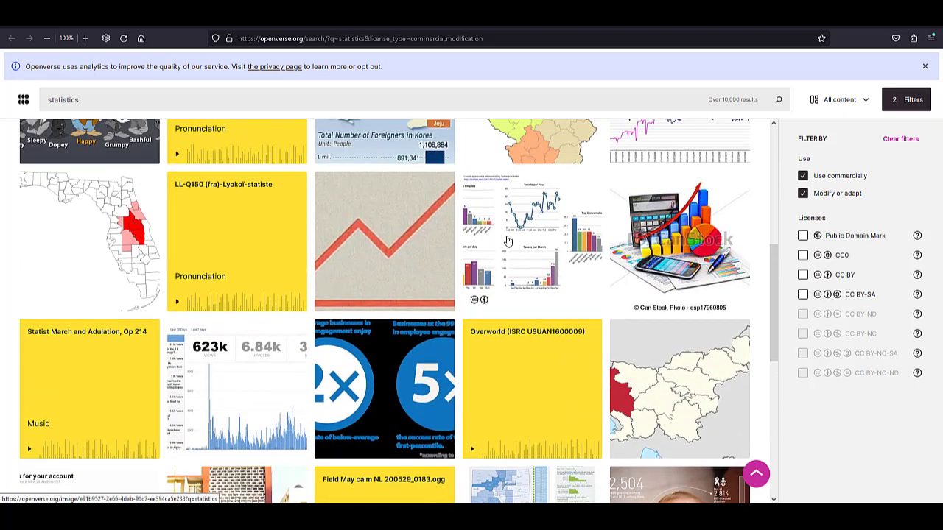
{"action": "left_click", "coordinate": [506, 241]}
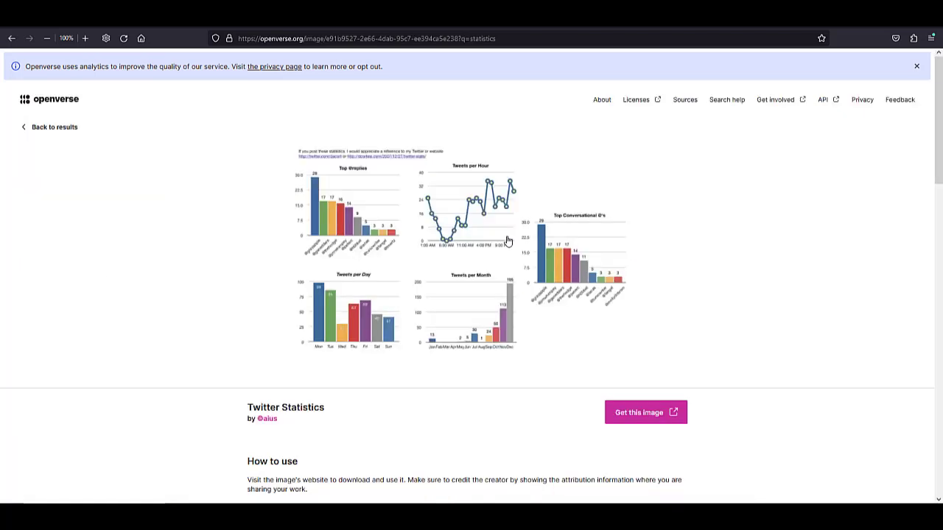
Go to the Twitter Statistics image's source page on Flickr and copy the page address.
{"action": "left_click", "coordinate": [629, 412]}
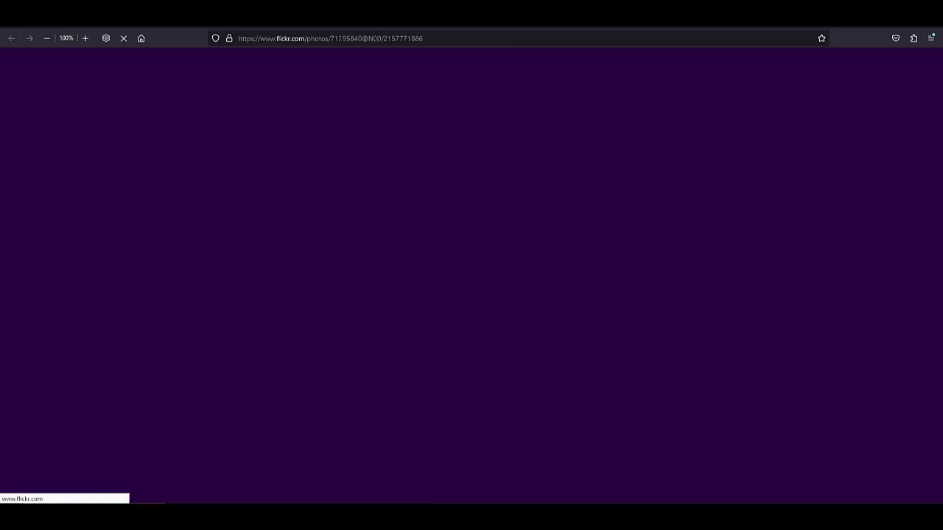
{"action": "left_click", "coordinate": [339, 38]}
{"action": "right_click", "coordinate": [342, 39]}
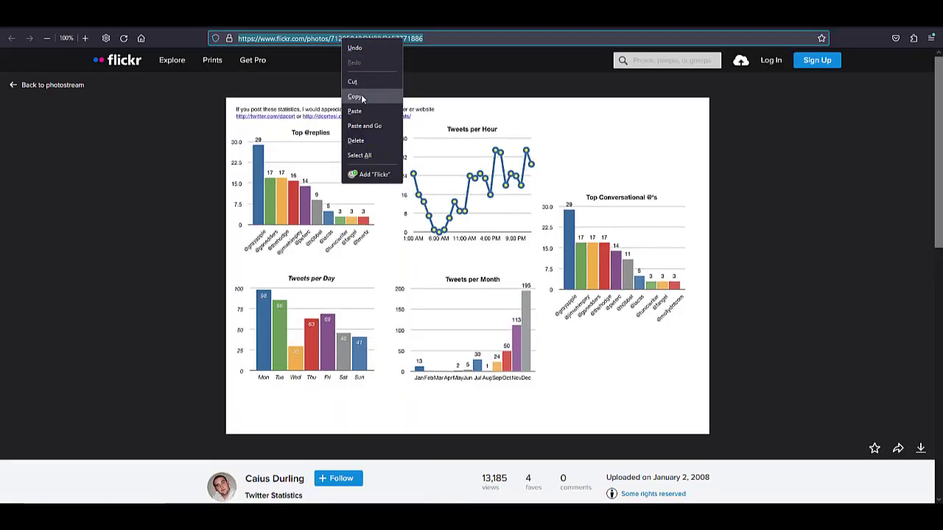
{"action": "left_click", "coordinate": [363, 97]}
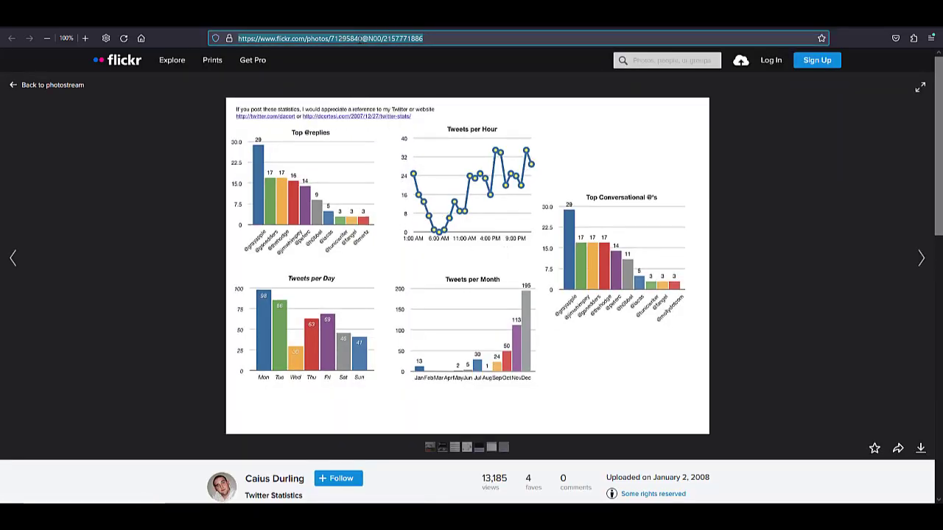
Return to the WordPress post and embed the Flickr image by supplying the copied address as the Image block's URL.
{"action": "left_click", "coordinate": [281, 16]}
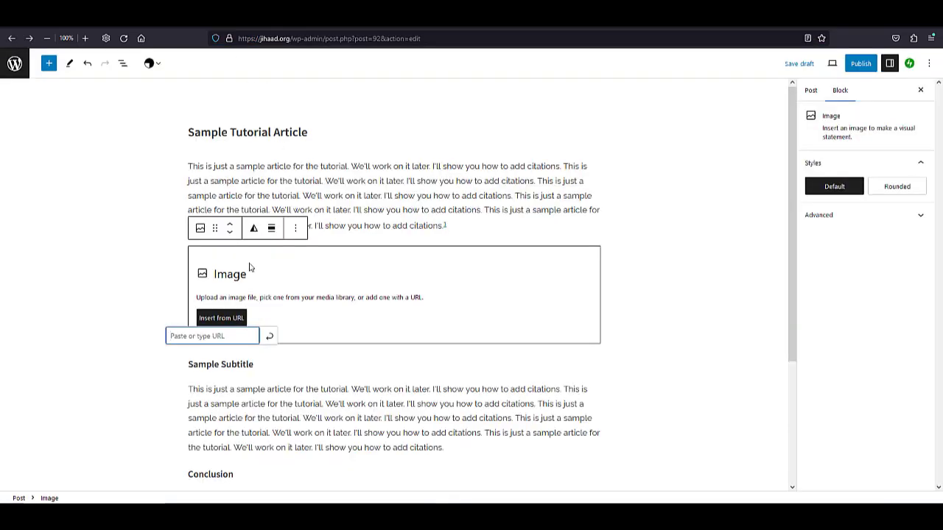
{"action": "key", "text": "ctrl+v"}
{"action": "key", "text": "Return"}
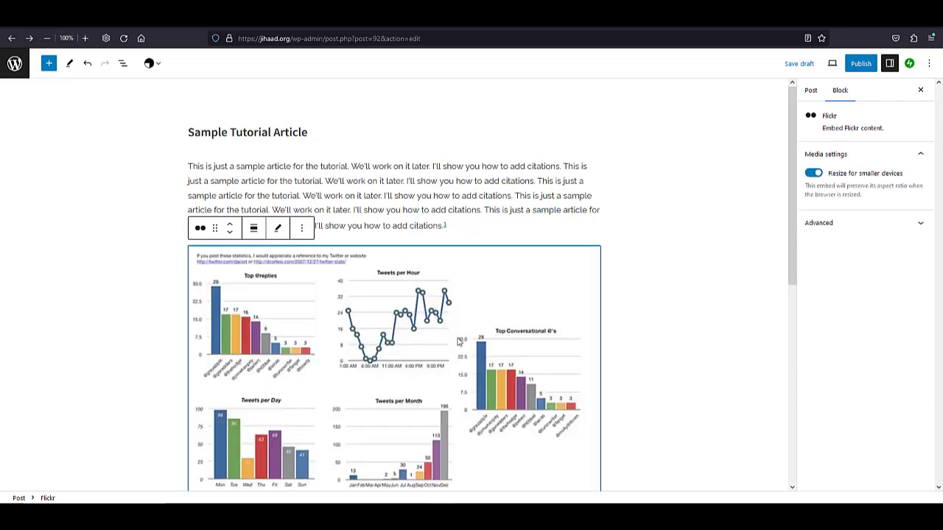
Caption the embedded Flickr image "Figure 1: Sample Statistics Image".
{"action": "scroll", "coordinate": [313, 313], "scroll_direction": "down", "scroll_amount": 1}
{"action": "scroll", "coordinate": [312, 316], "scroll_direction": "down", "scroll_amount": 2}
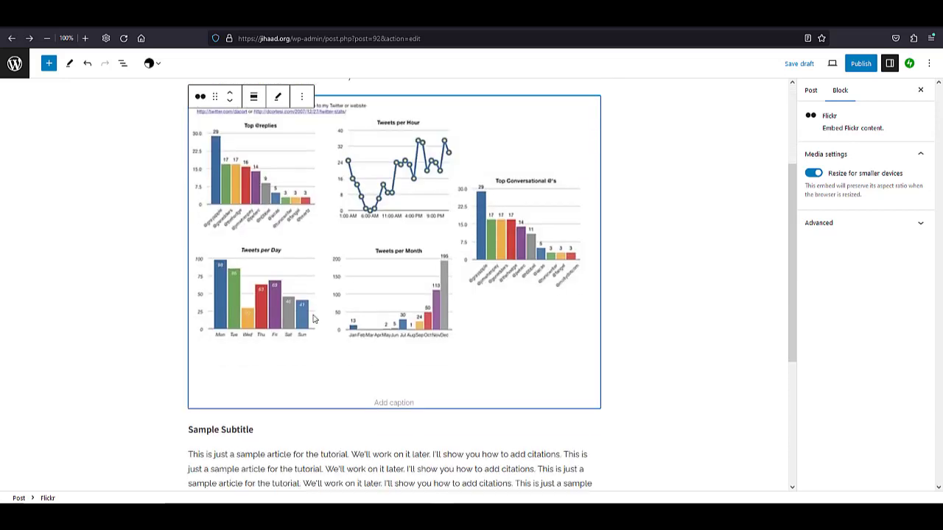
{"action": "scroll", "coordinate": [427, 317], "scroll_direction": "up", "scroll_amount": 1}
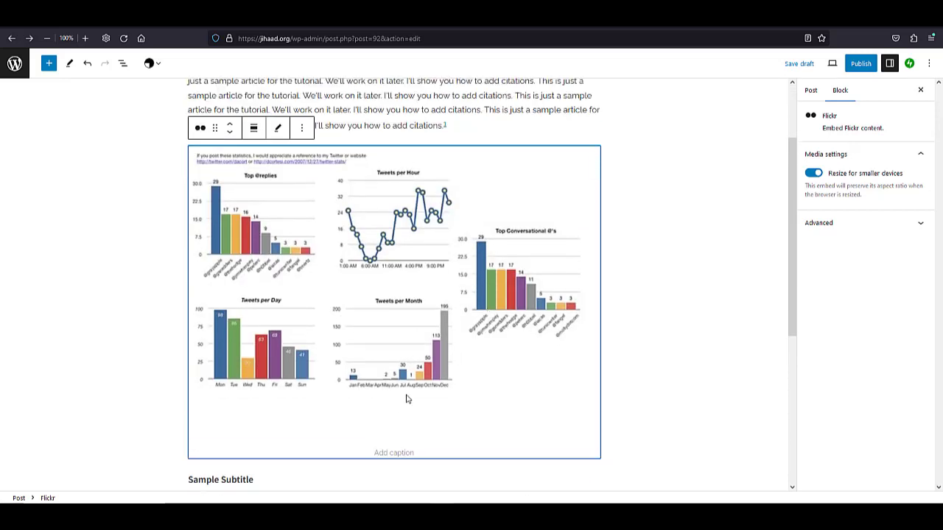
{"action": "left_click", "coordinate": [390, 450]}
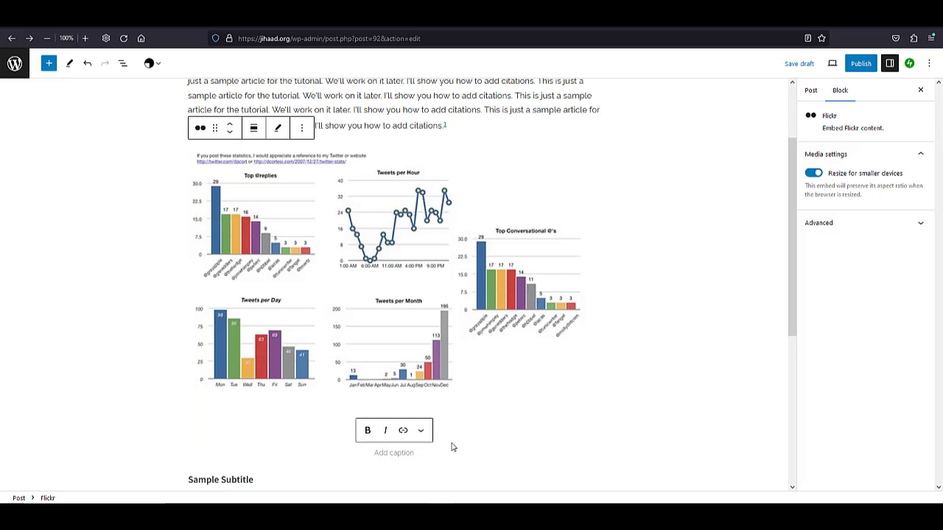
{"action": "type", "text": "Figure "}
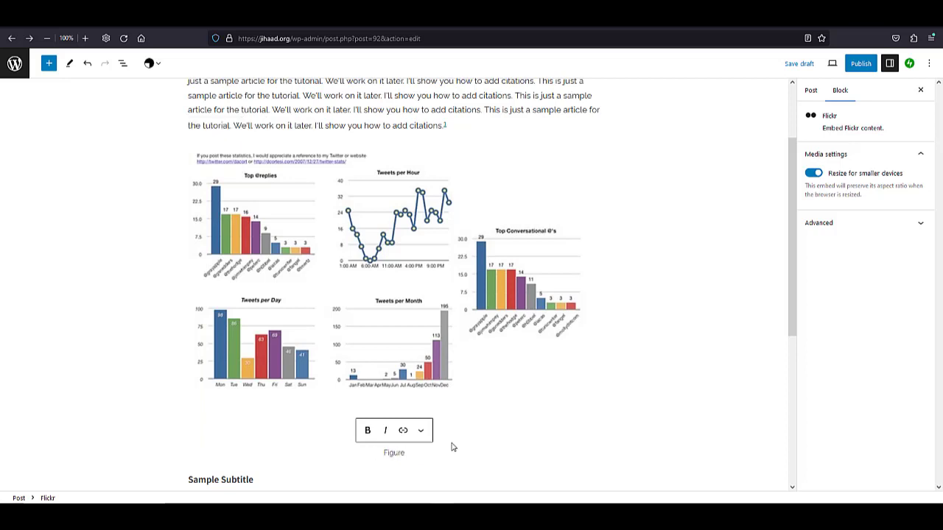
{"action": "type", "text": "1: Sample Statistics Image"}
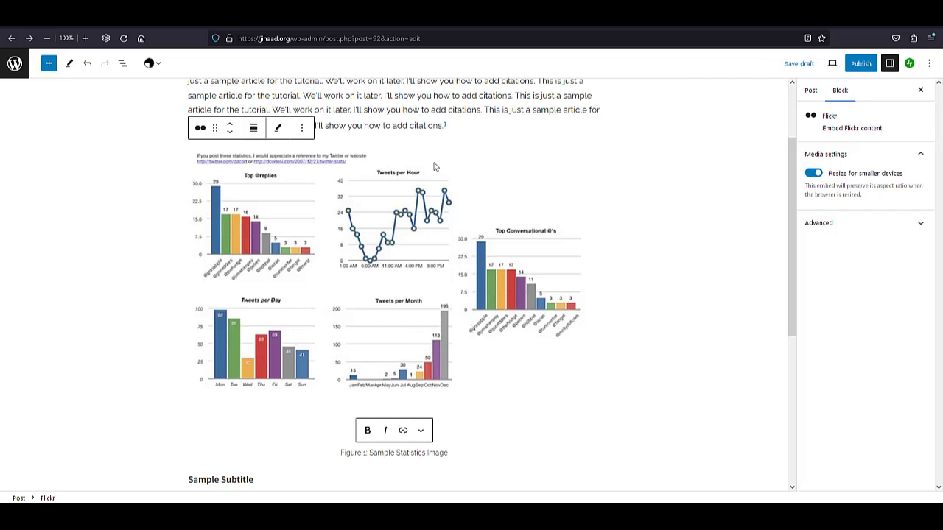
{"action": "left_click", "coordinate": [434, 110]}
{"action": "left_click", "coordinate": [442, 231]}
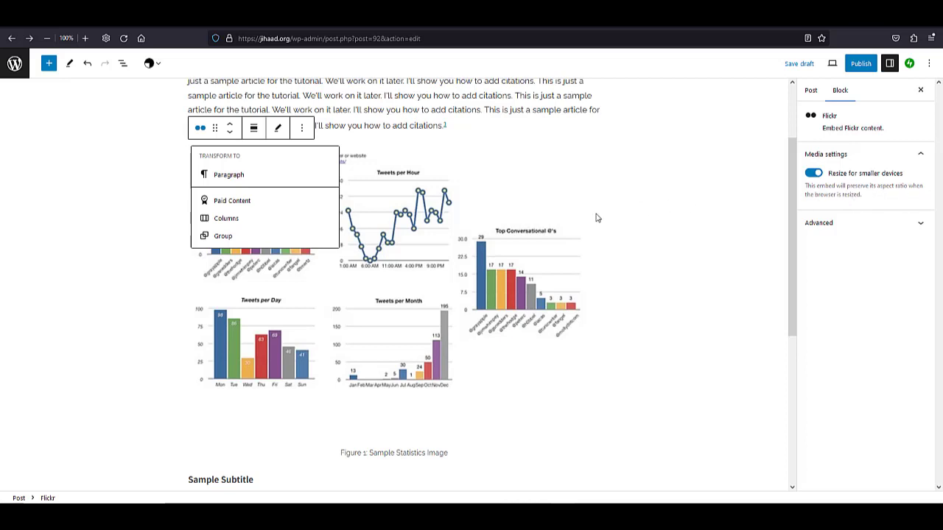
{"action": "left_click", "coordinate": [498, 171]}
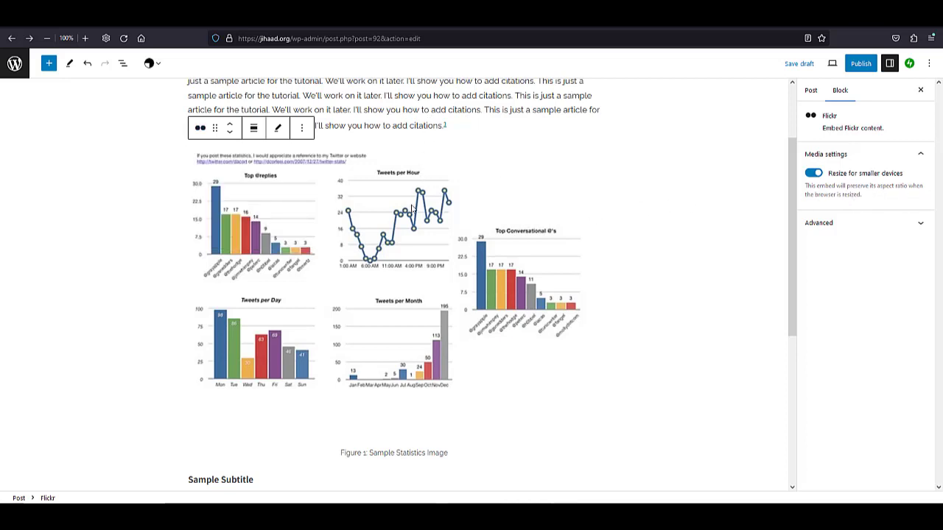
{"action": "scroll", "coordinate": [411, 205], "scroll_direction": "down", "scroll_amount": 1}
{"action": "scroll", "coordinate": [547, 212], "scroll_direction": "down", "scroll_amount": 1}
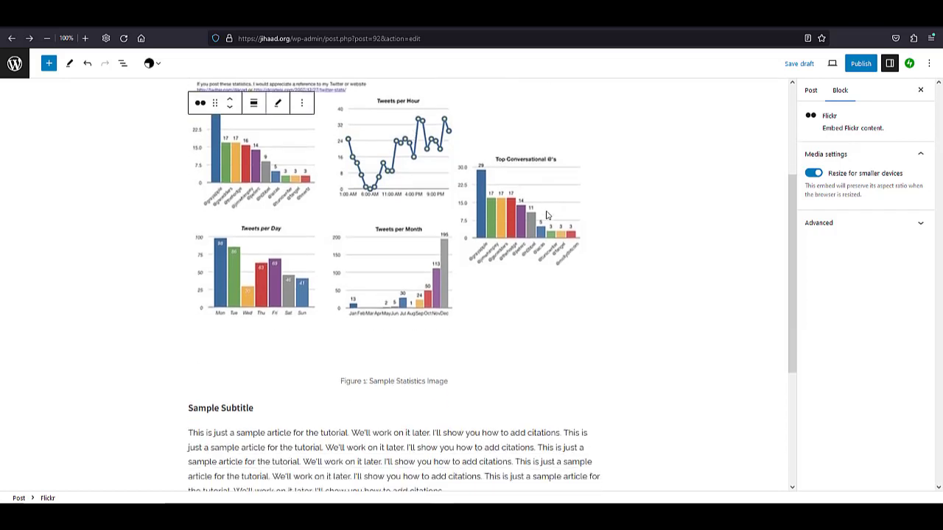
{"action": "scroll", "coordinate": [431, 239], "scroll_direction": "up", "scroll_amount": 3}
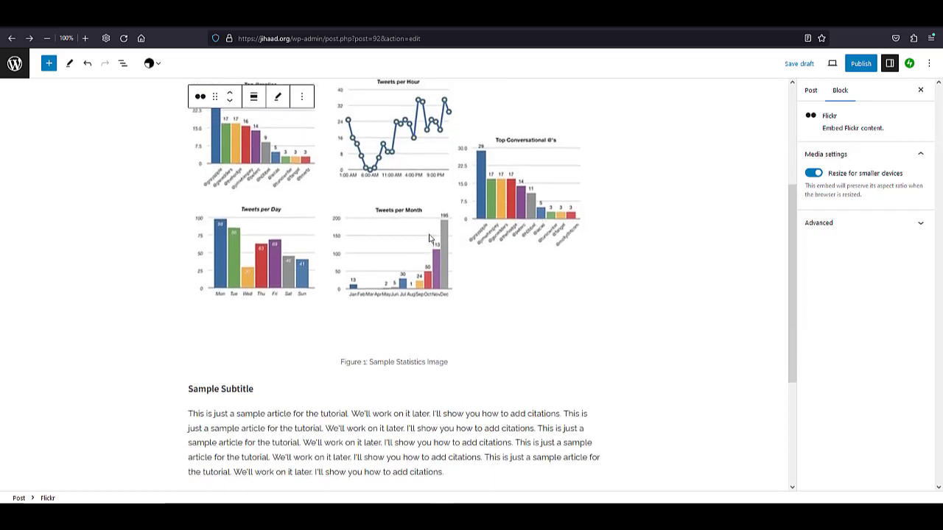
Save the post as a draft and preview it in a new tab.
{"action": "left_click", "coordinate": [797, 64]}
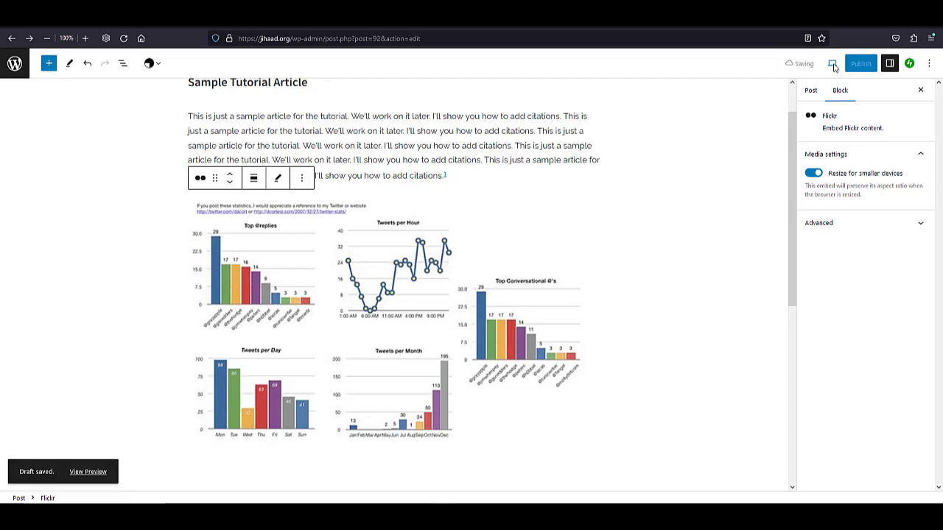
{"action": "left_click", "coordinate": [833, 65]}
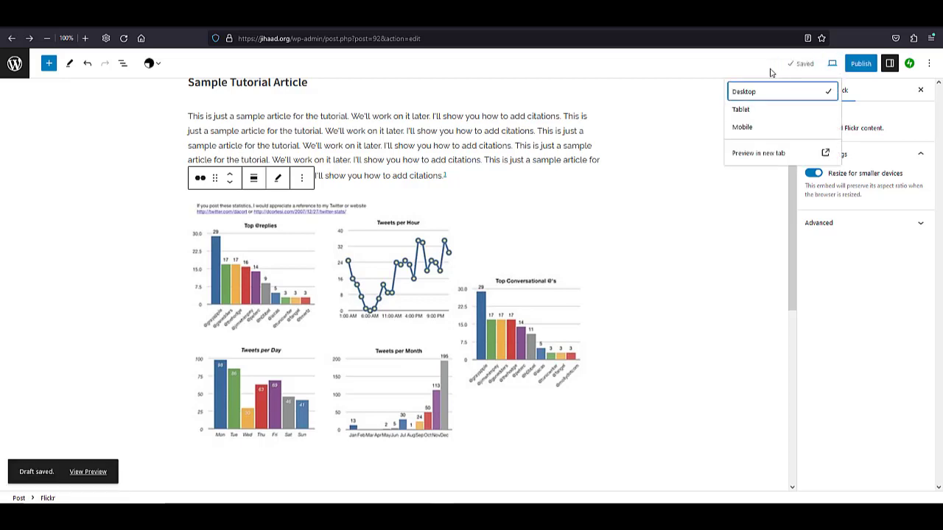
{"action": "left_click", "coordinate": [769, 153]}
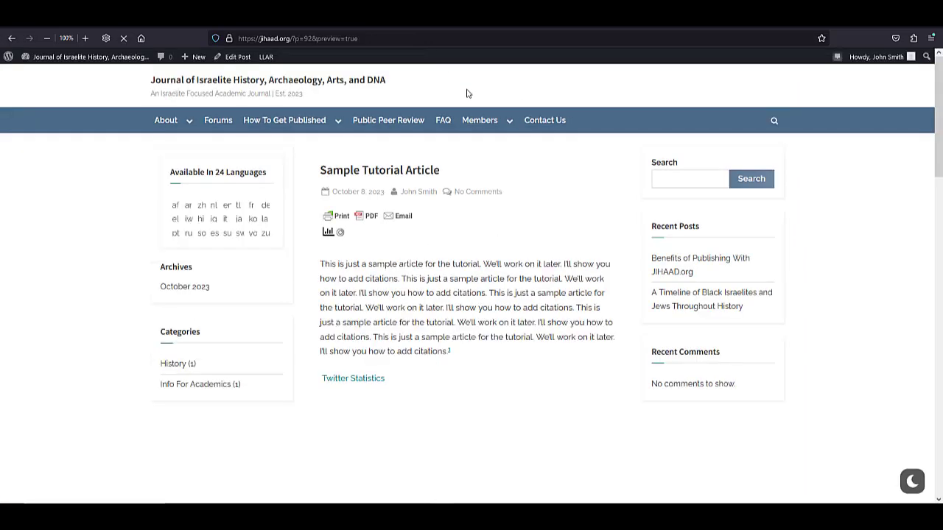
Examine how the embedded image and its caption appear in the article preview, and close the preview.
{"action": "scroll", "coordinate": [542, 236], "scroll_direction": "down", "scroll_amount": 1}
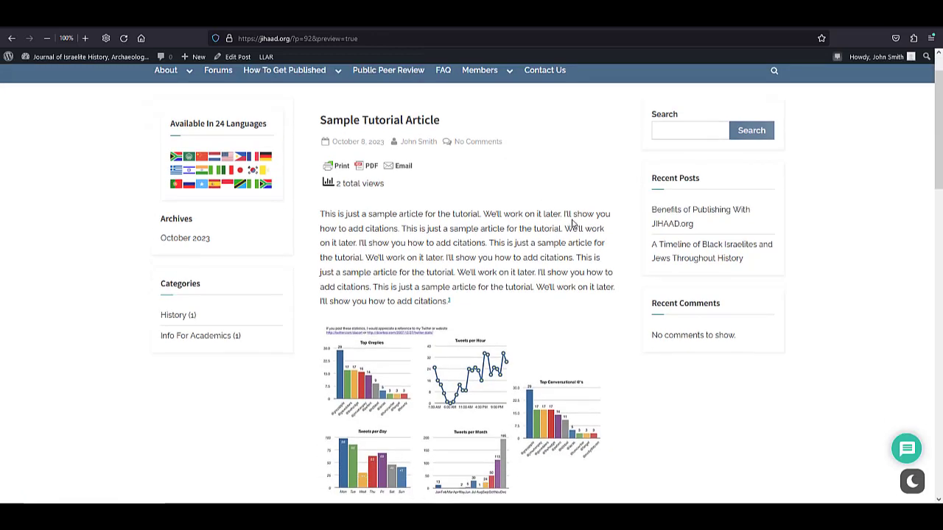
{"action": "scroll", "coordinate": [572, 223], "scroll_direction": "down", "scroll_amount": 2}
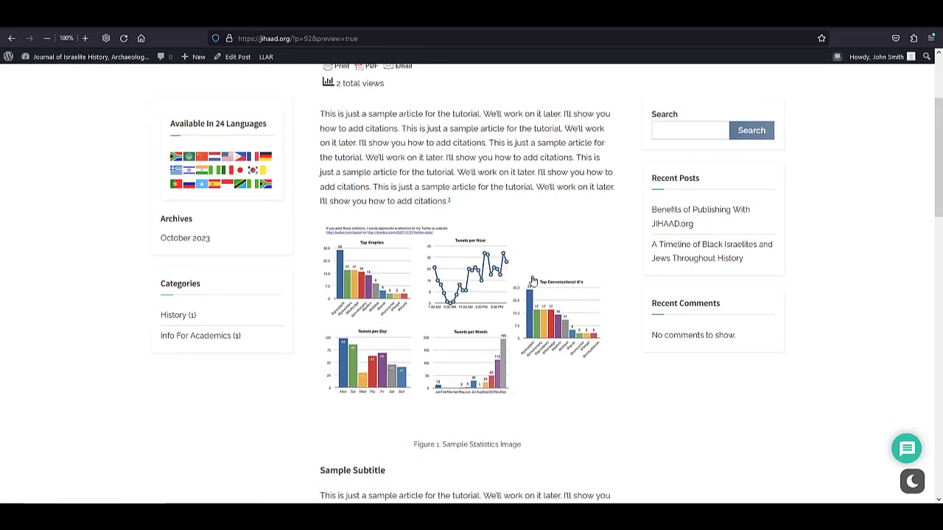
{"action": "scroll", "coordinate": [608, 293], "scroll_direction": "down", "scroll_amount": 1}
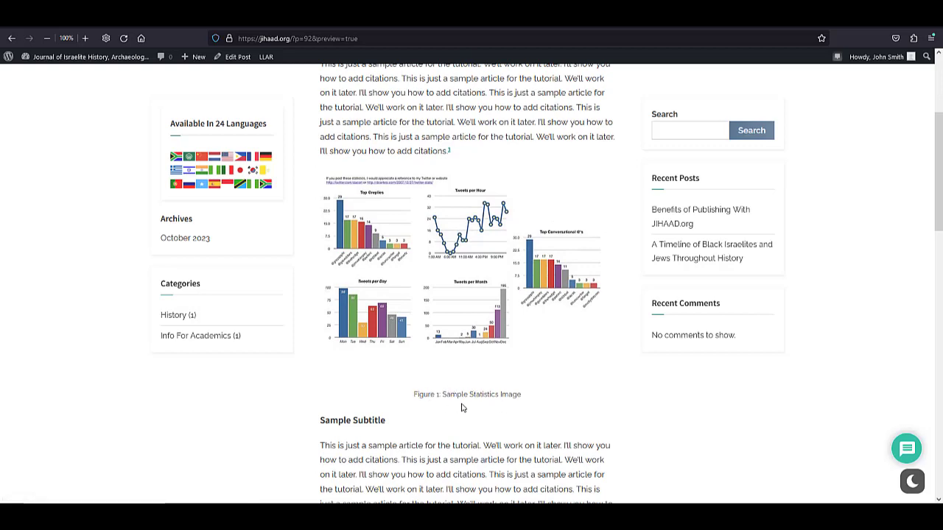
{"action": "scroll", "coordinate": [582, 326], "scroll_direction": "down", "scroll_amount": 1}
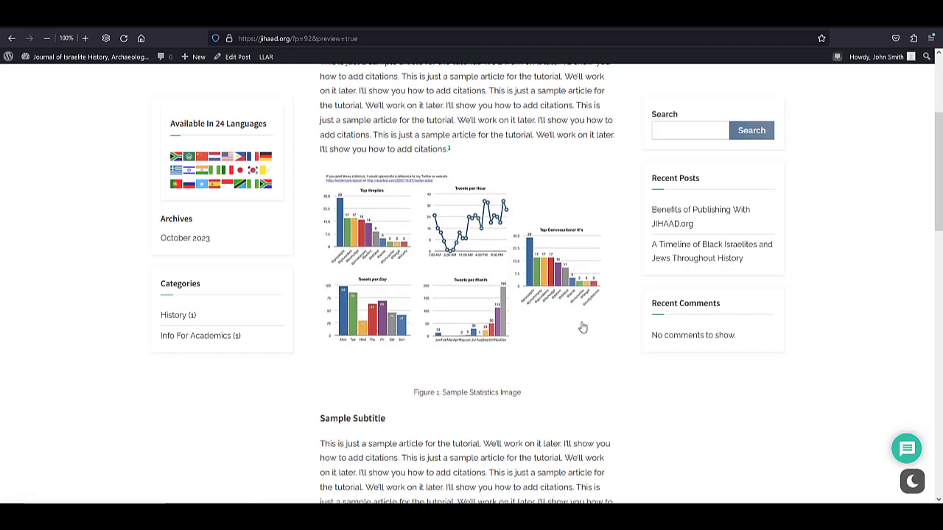
{"action": "scroll", "coordinate": [582, 326], "scroll_direction": "down", "scroll_amount": 3}
{"action": "scroll", "coordinate": [582, 327], "scroll_direction": "up", "scroll_amount": 5}
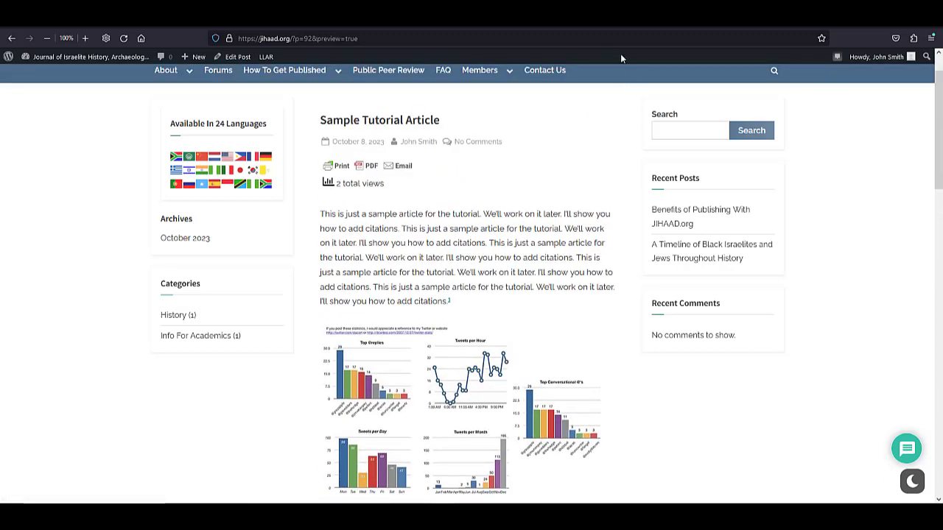
{"action": "key", "text": "ctrl+w"}
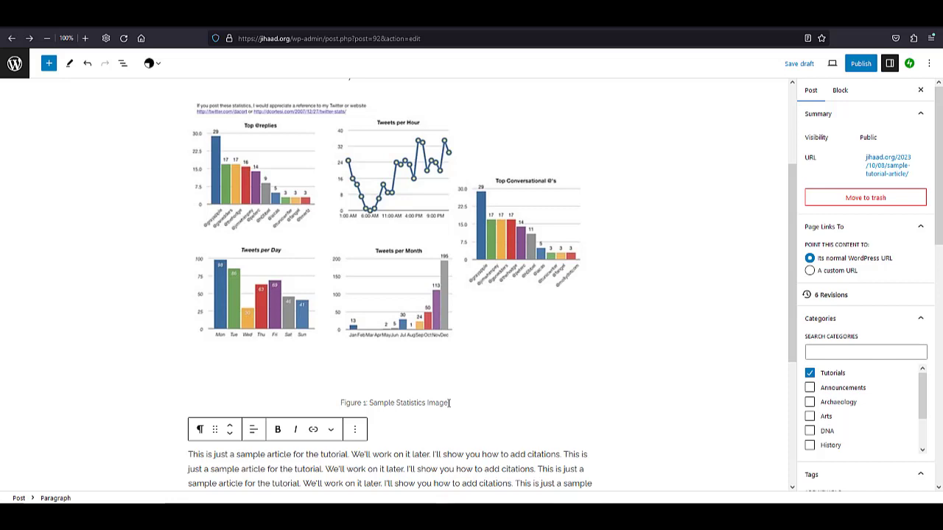
Add a footnote at the end of the Figure 1 caption.
{"action": "left_click", "coordinate": [454, 403]}
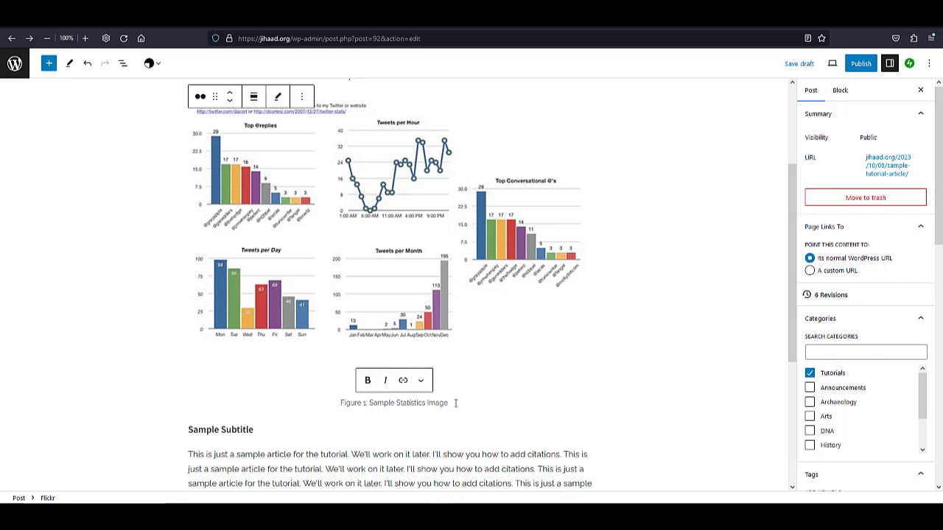
{"action": "left_click", "coordinate": [421, 380]}
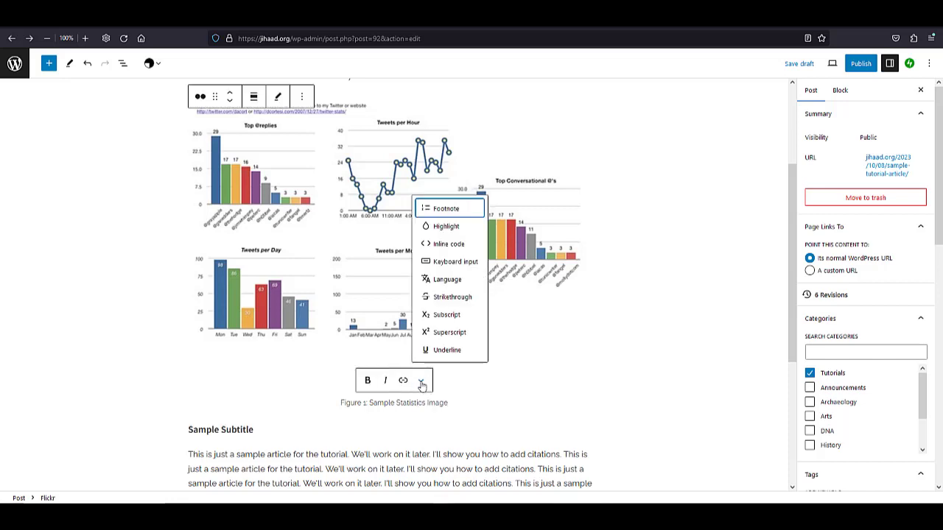
{"action": "left_click", "coordinate": [441, 209]}
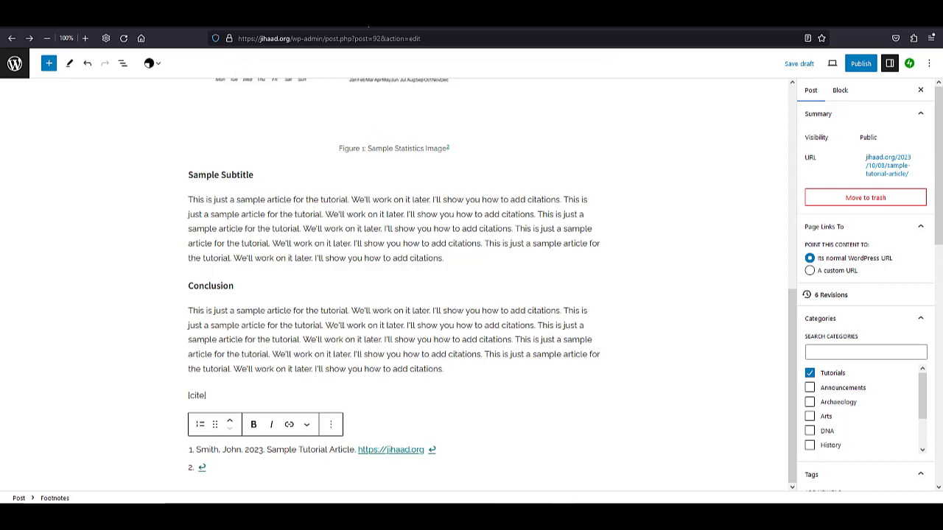
Switch to the Openverse page for the Twitter Statistics image and copy its creator credit in plain-text format.
{"action": "left_click", "coordinate": [361, 21]}
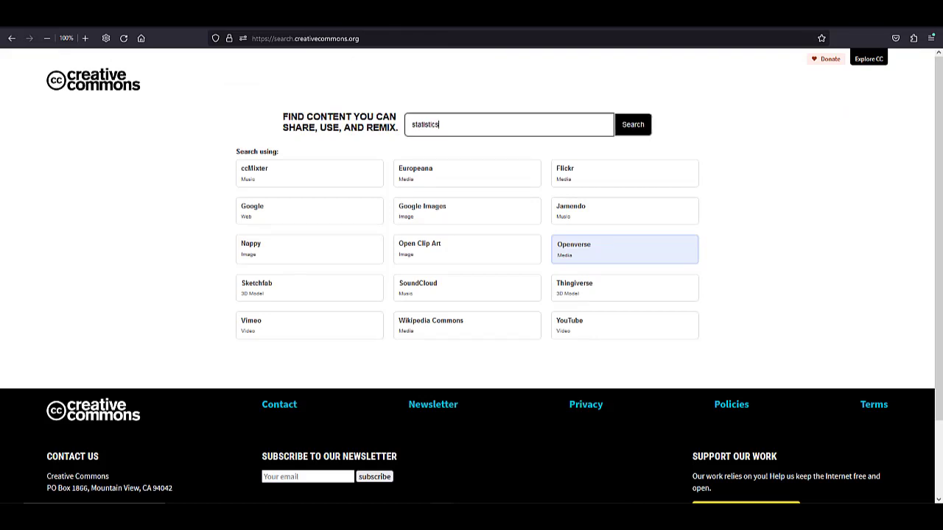
{"action": "left_click", "coordinate": [489, 21]}
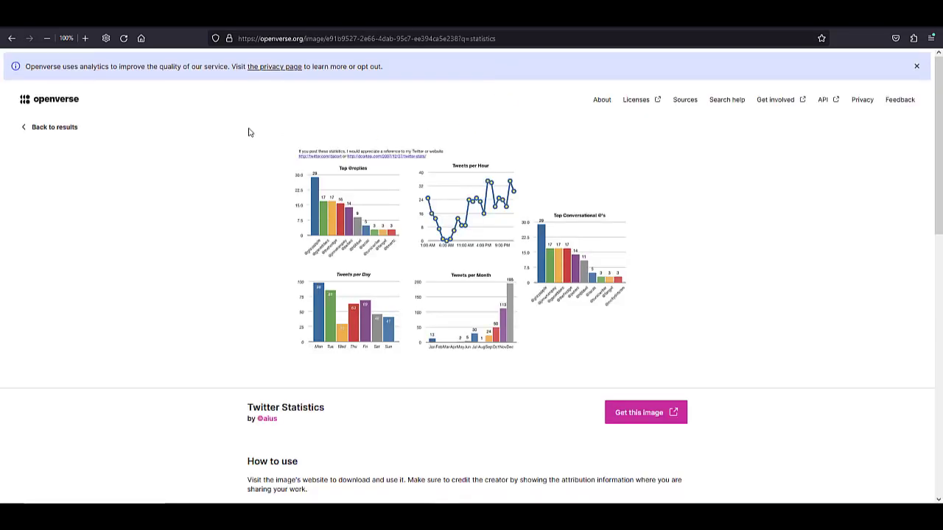
{"action": "scroll", "coordinate": [238, 167], "scroll_direction": "down", "scroll_amount": 1}
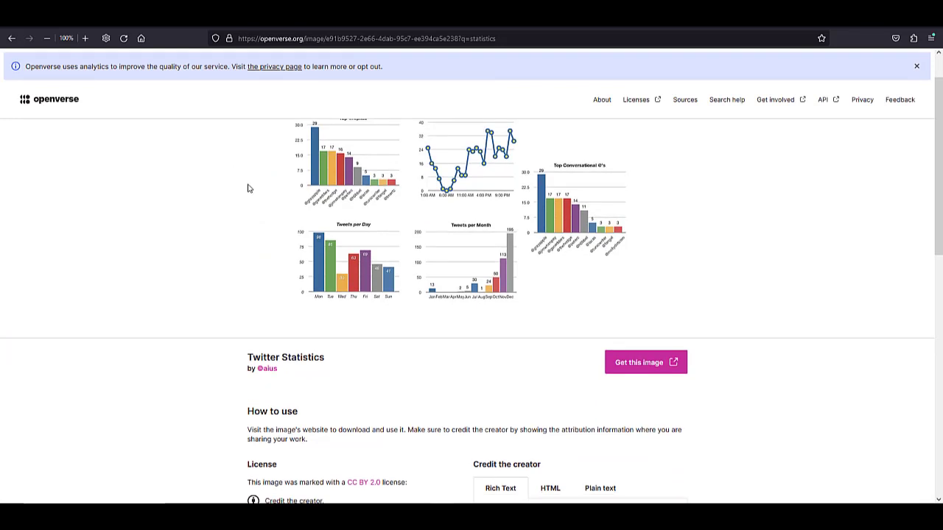
{"action": "scroll", "coordinate": [249, 188], "scroll_direction": "down", "scroll_amount": 3}
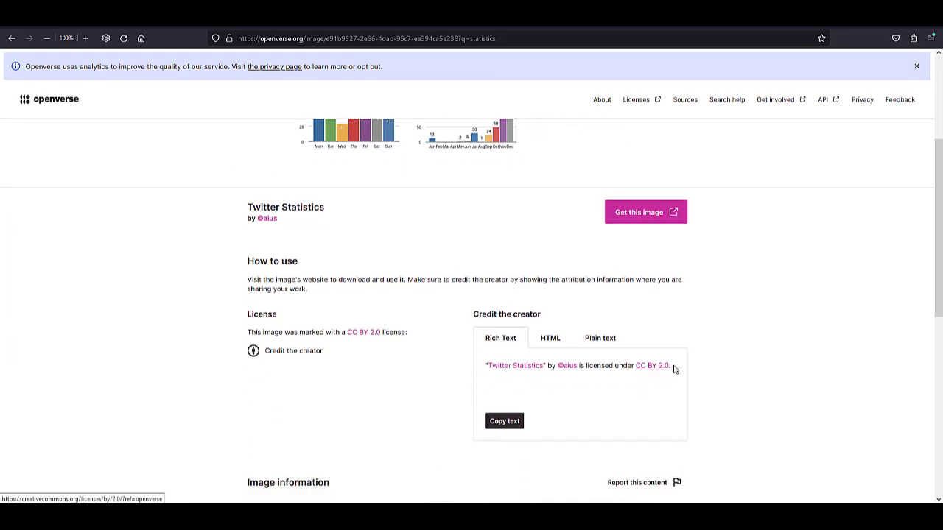
{"action": "left_click_drag", "start_coordinate": [670, 366], "coordinate": [487, 367]}
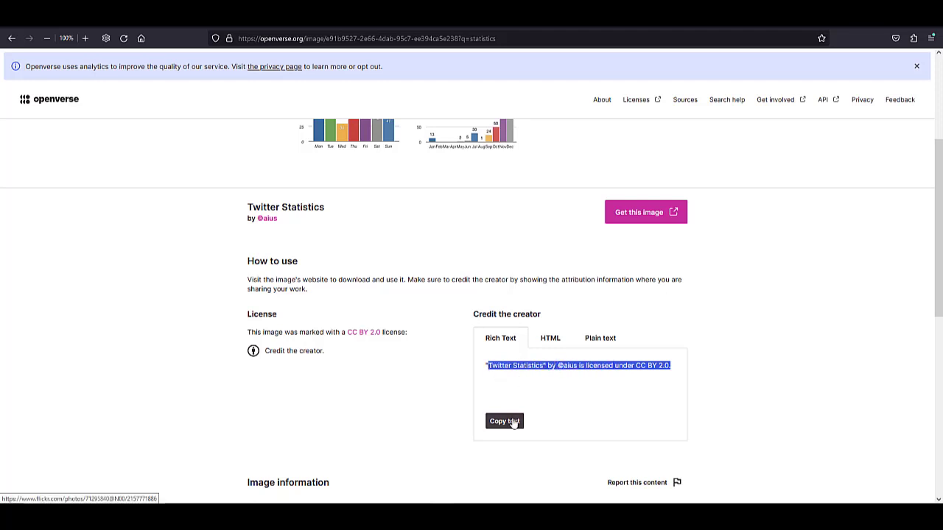
{"action": "left_click", "coordinate": [600, 340]}
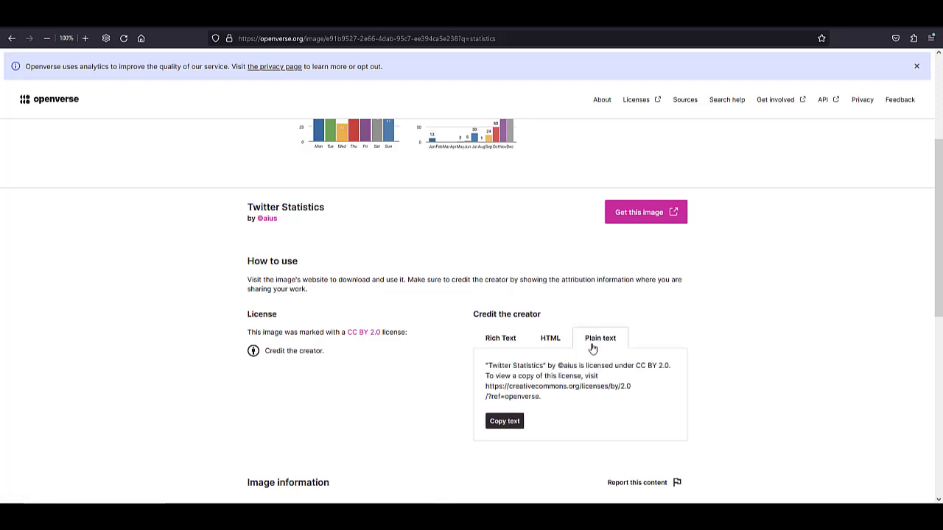
{"action": "left_click", "coordinate": [513, 424]}
{"action": "scroll", "coordinate": [363, 330], "scroll_direction": "up", "scroll_amount": 5}
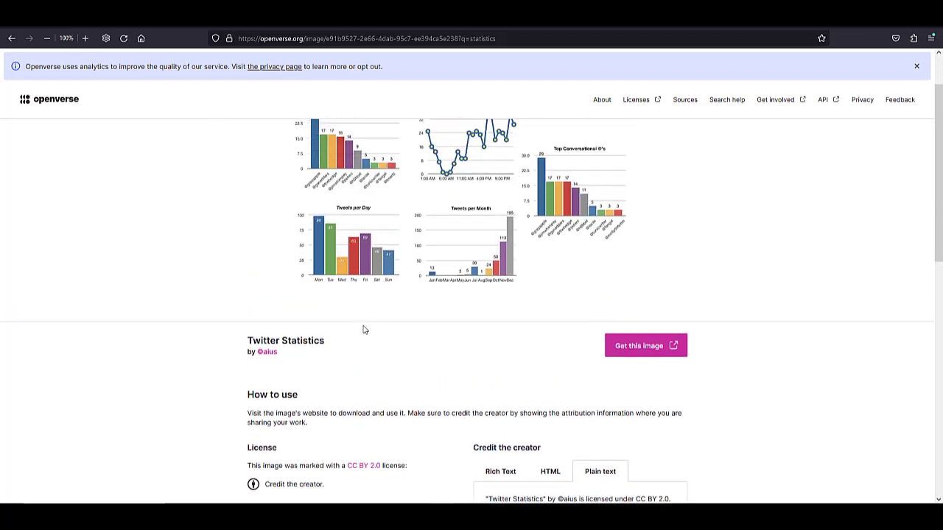
Return to the WordPress post and paste the copied attribution into the empty second footnote.
{"action": "left_click", "coordinate": [39, 22]}
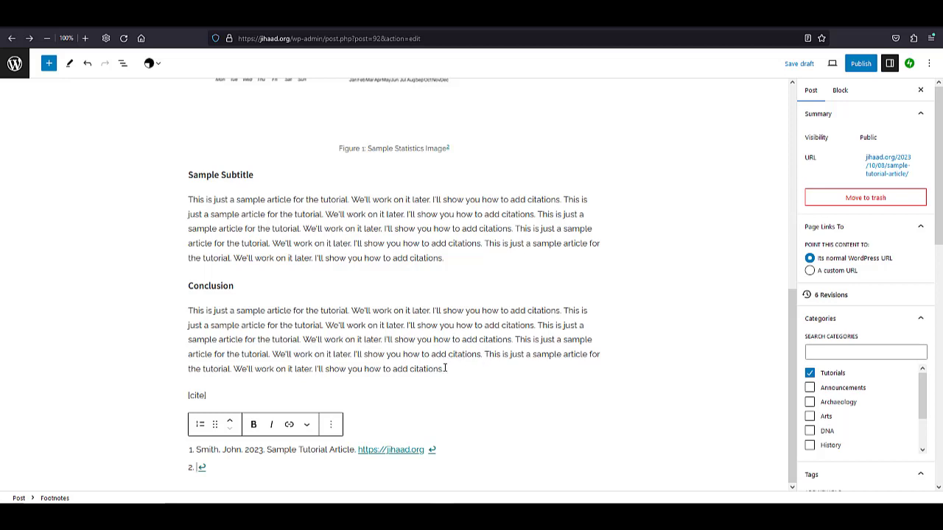
{"action": "scroll", "coordinate": [446, 329], "scroll_direction": "up", "scroll_amount": 1}
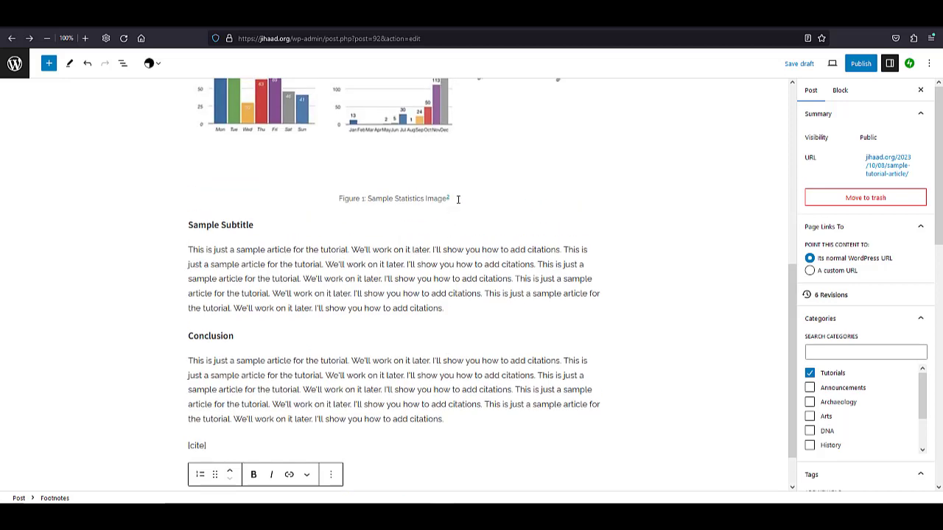
{"action": "scroll", "coordinate": [348, 291], "scroll_direction": "down", "scroll_amount": 1}
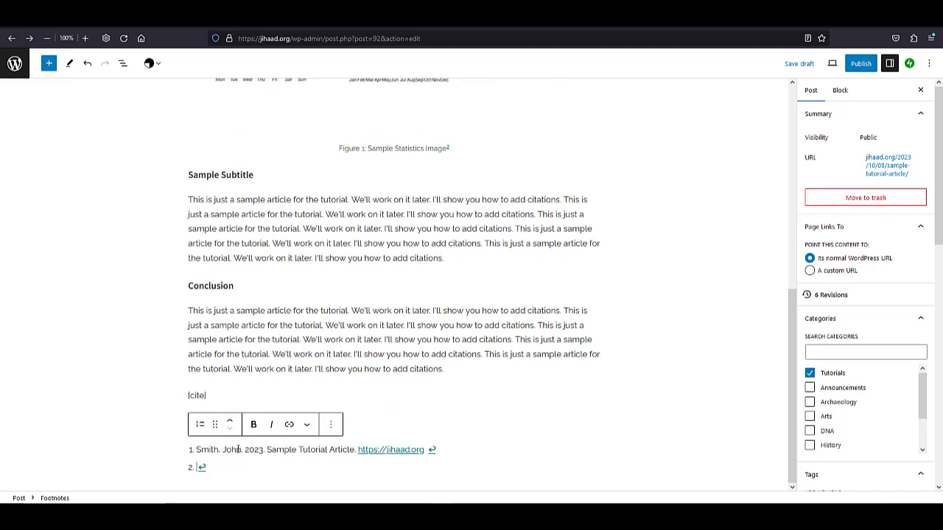
{"action": "key", "text": "ctrl+v"}
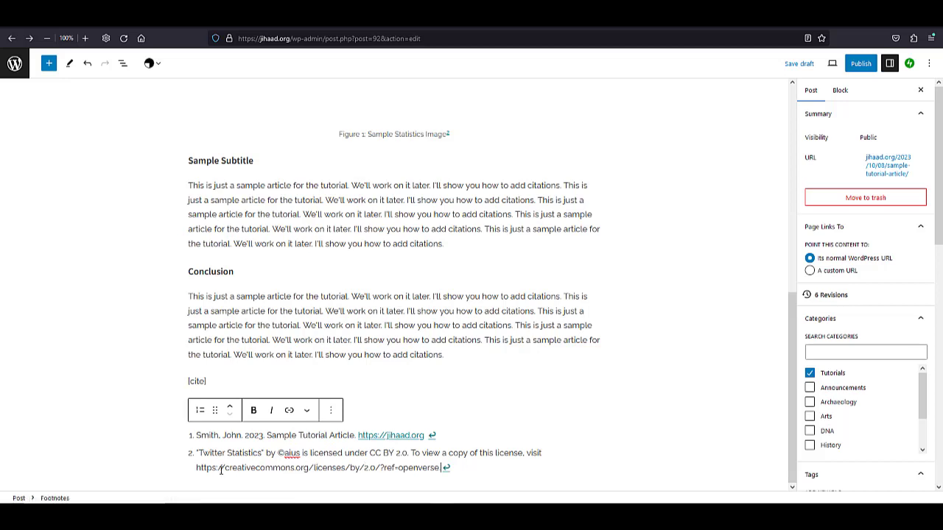
Link the license address in footnote 2 to its Creative Commons URL, set to open in a new tab, and save the draft.
{"action": "left_click_drag", "start_coordinate": [196, 467], "coordinate": [439, 476]}
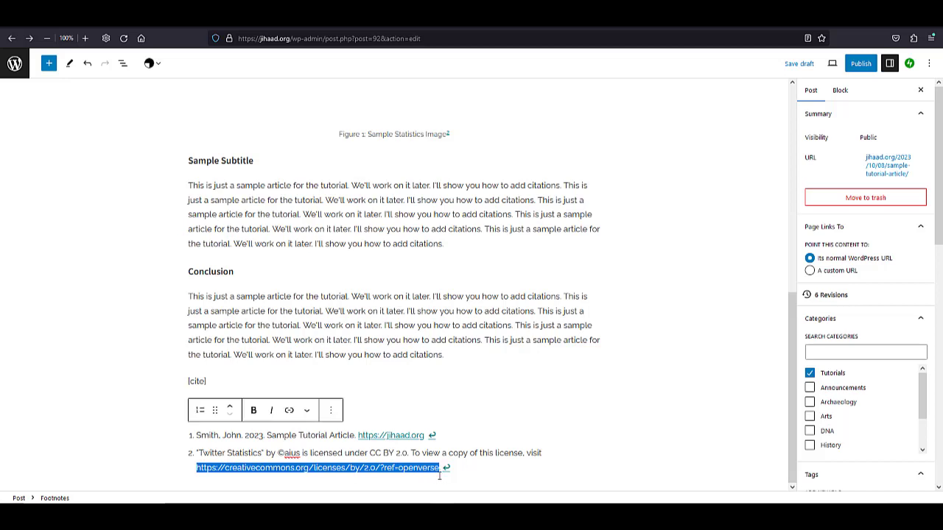
{"action": "left_click", "coordinate": [286, 412]}
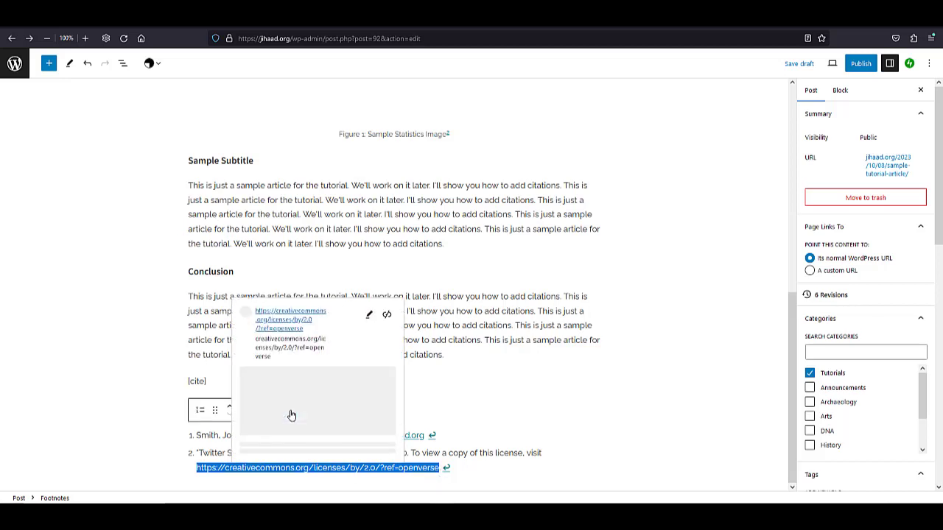
{"action": "left_click", "coordinate": [368, 410]}
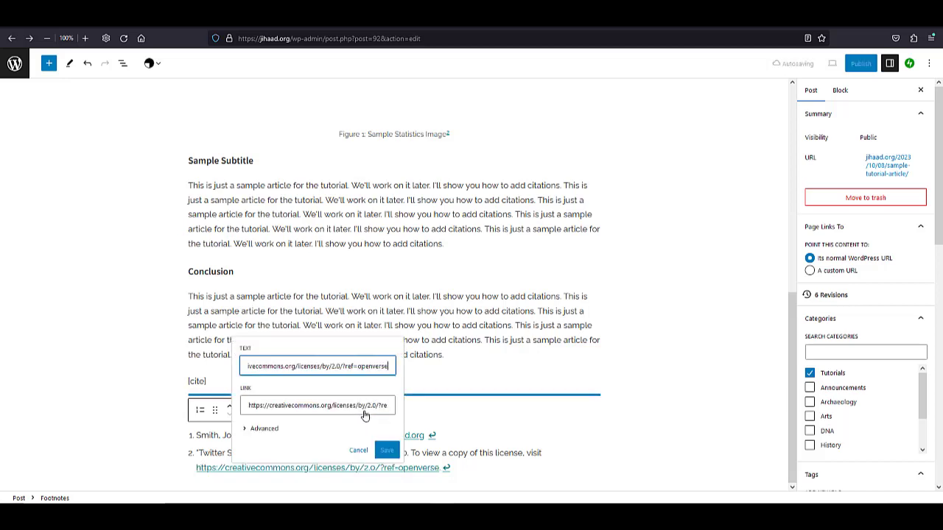
{"action": "left_click", "coordinate": [259, 428]}
{"action": "left_click", "coordinate": [252, 428]}
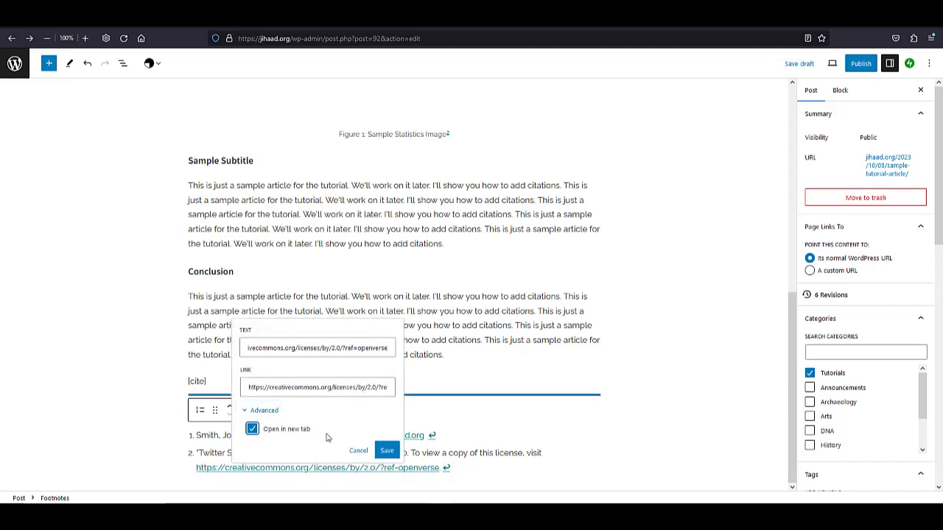
{"action": "left_click", "coordinate": [387, 450]}
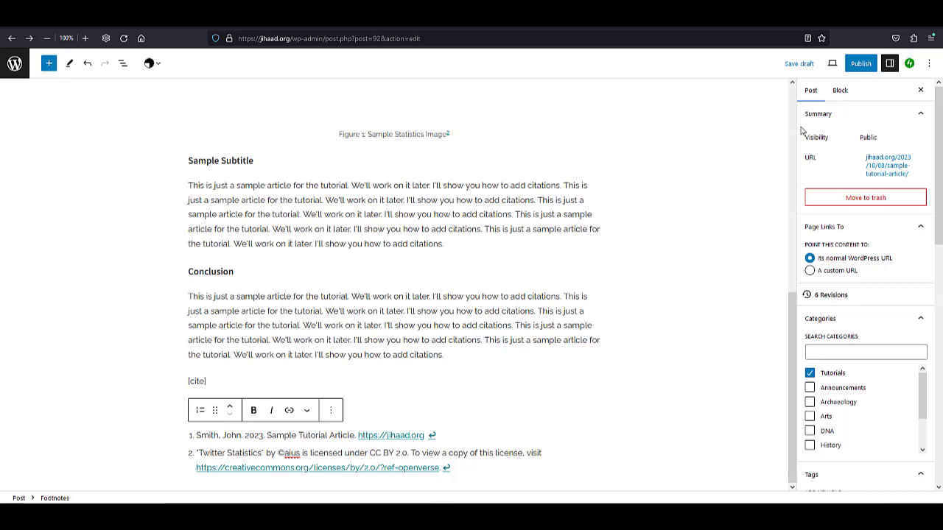
{"action": "left_click", "coordinate": [796, 68]}
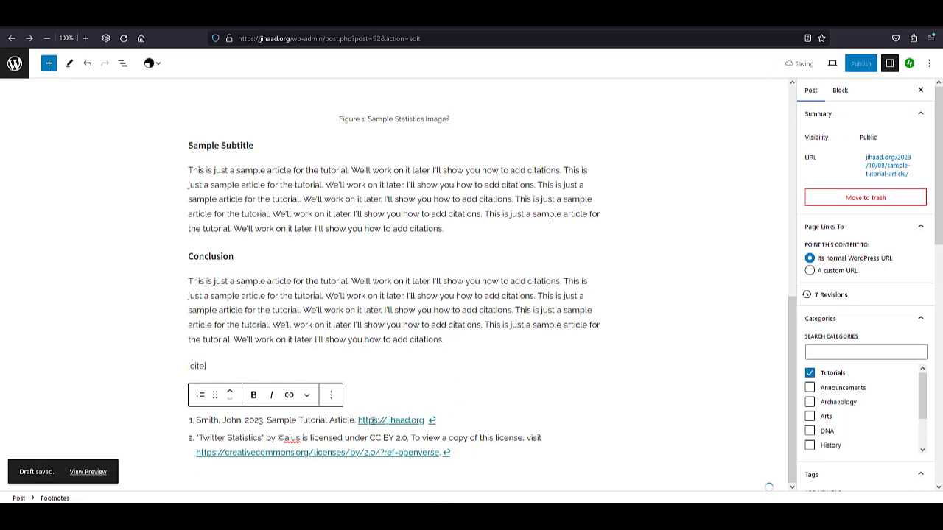
Insert a Table block after the paragraph under Sample Subtitle, finding it with the block search "table".
{"action": "left_click", "coordinate": [470, 353]}
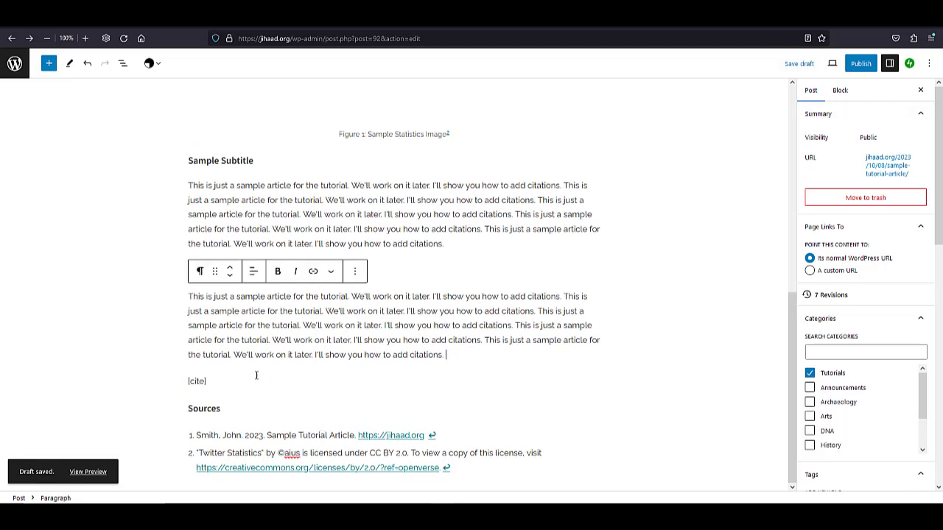
{"action": "scroll", "coordinate": [405, 324], "scroll_direction": "up", "scroll_amount": 3}
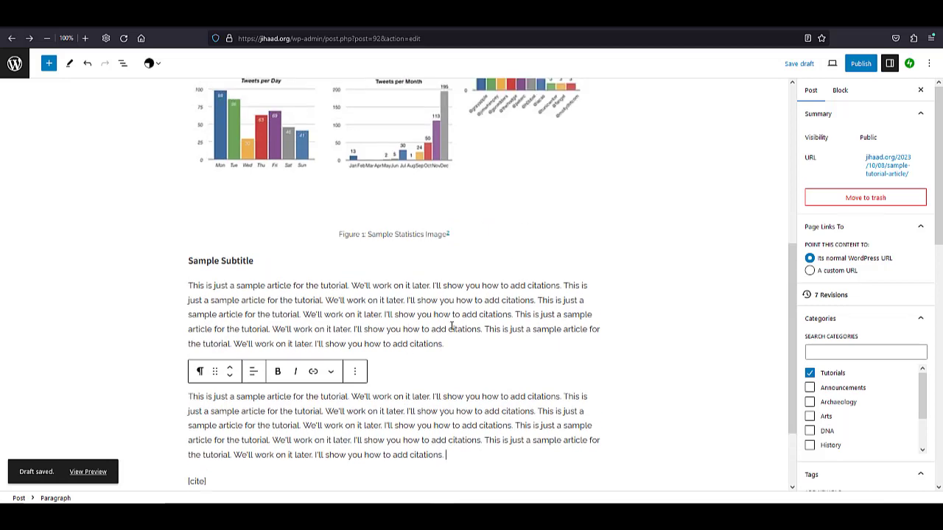
{"action": "scroll", "coordinate": [476, 331], "scroll_direction": "up", "scroll_amount": 1}
{"action": "scroll", "coordinate": [476, 335], "scroll_direction": "down", "scroll_amount": 1}
{"action": "scroll", "coordinate": [612, 145], "scroll_direction": "down", "scroll_amount": 1}
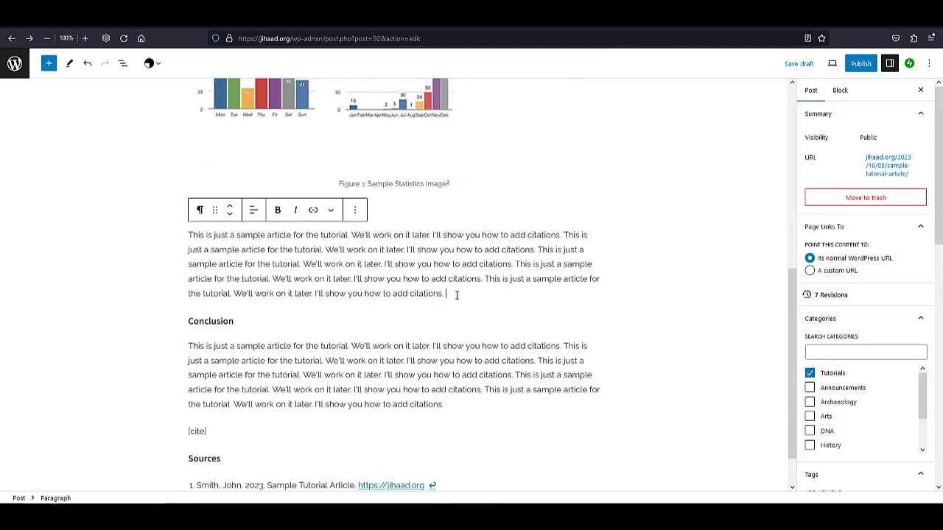
{"action": "key", "text": "Return"}
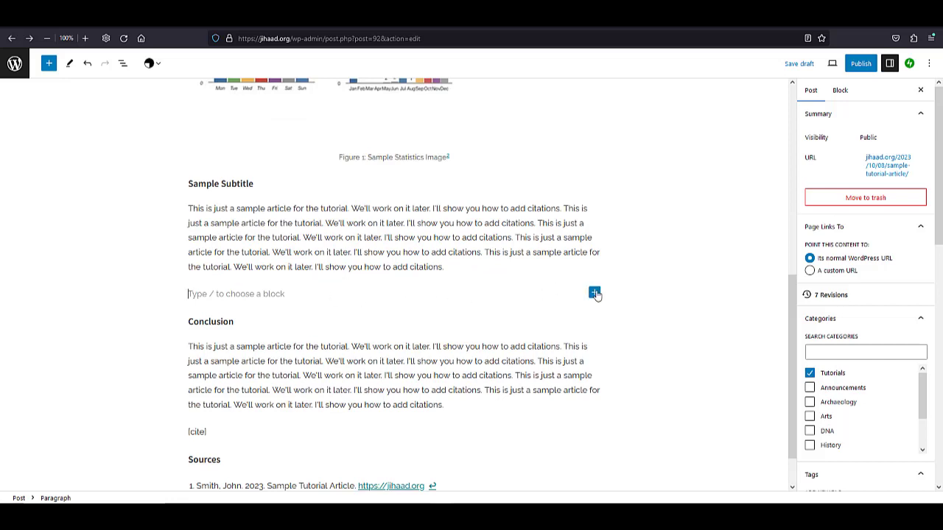
{"action": "left_click", "coordinate": [594, 293]}
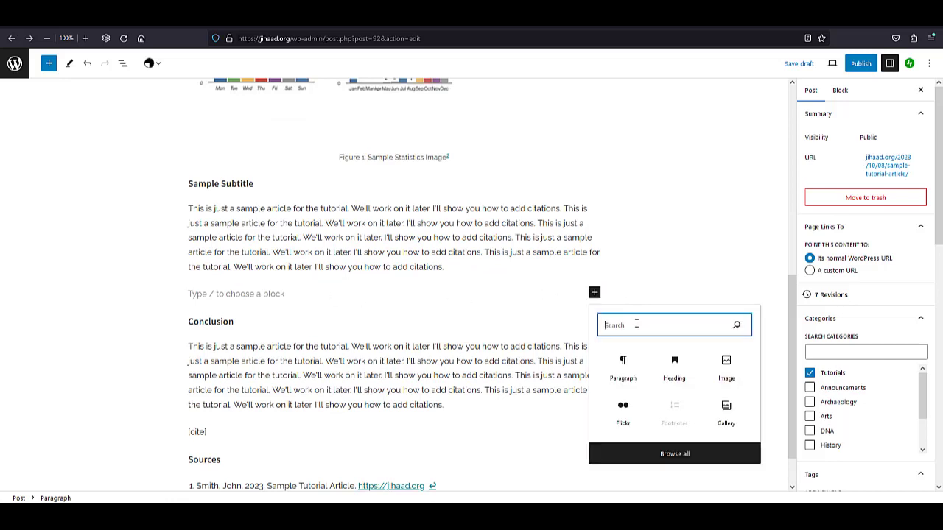
{"action": "type", "text": "table"}
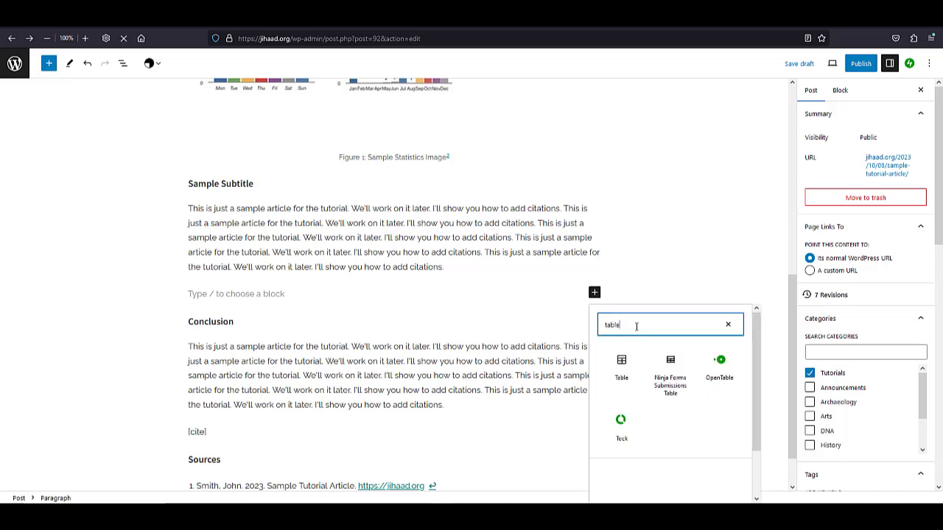
{"action": "left_click", "coordinate": [621, 368]}
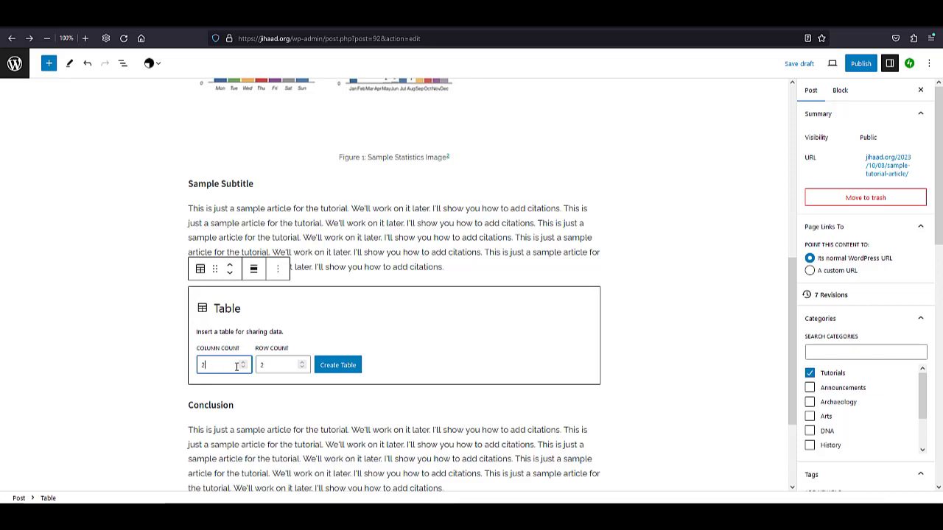
Create the table with 3 columns and 3 rows.
{"action": "left_click_drag", "start_coordinate": [221, 366], "coordinate": [200, 364]}
{"action": "type", "text": "3"}
{"action": "left_click_drag", "start_coordinate": [265, 366], "coordinate": [244, 366]}
{"action": "type", "text": "3"}
{"action": "left_click", "coordinate": [328, 368]}
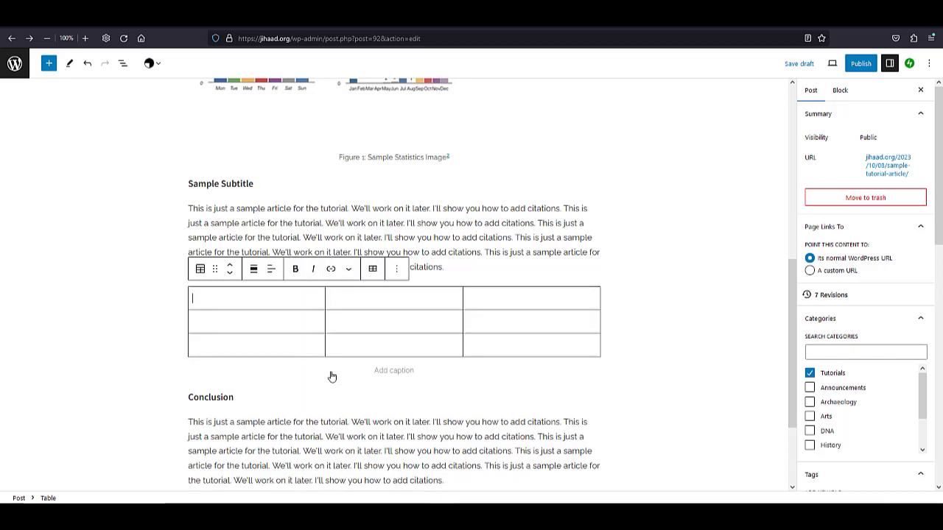
Add a paragraph reading "Table 1" directly above the table and make it bold.
{"action": "left_click", "coordinate": [449, 268]}
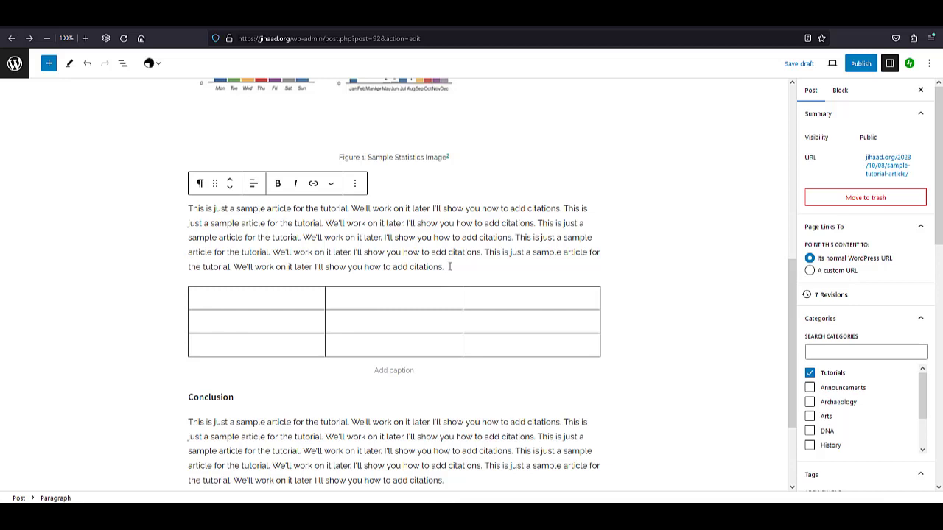
{"action": "key", "text": "Return"}
{"action": "type", "text": "Table 1"}
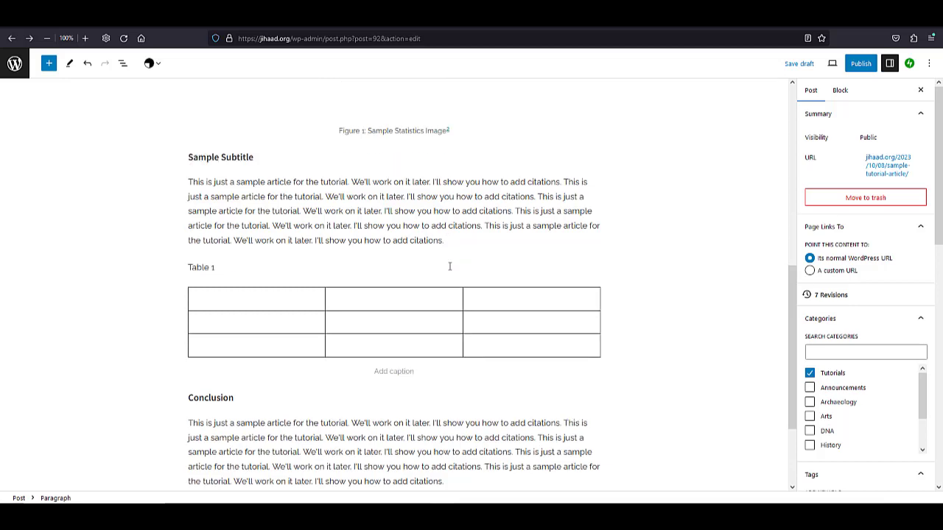
{"action": "double_click", "coordinate": [198, 267]}
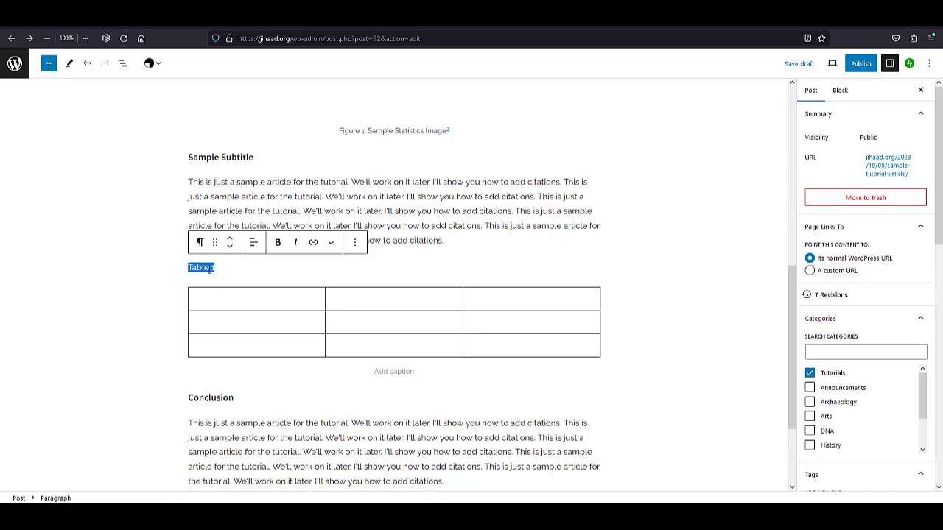
{"action": "left_click", "coordinate": [277, 244]}
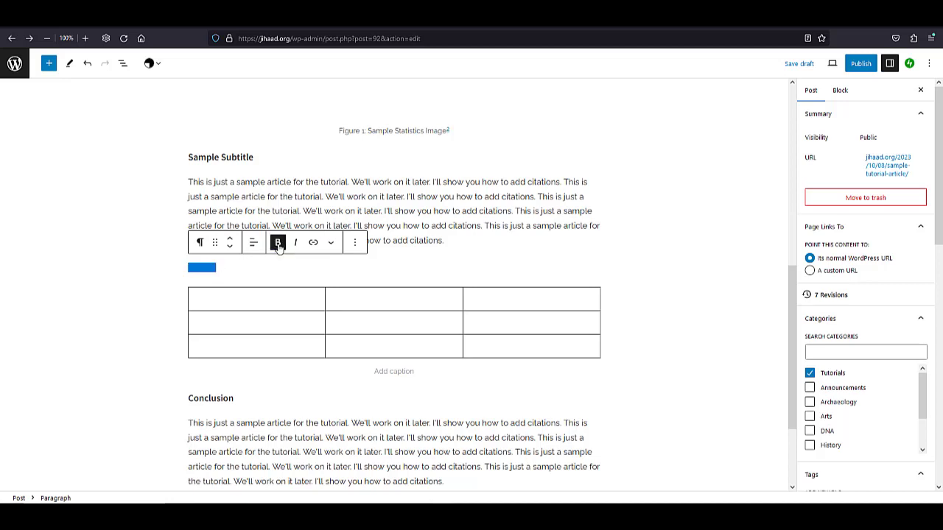
{"action": "left_click", "coordinate": [222, 268]}
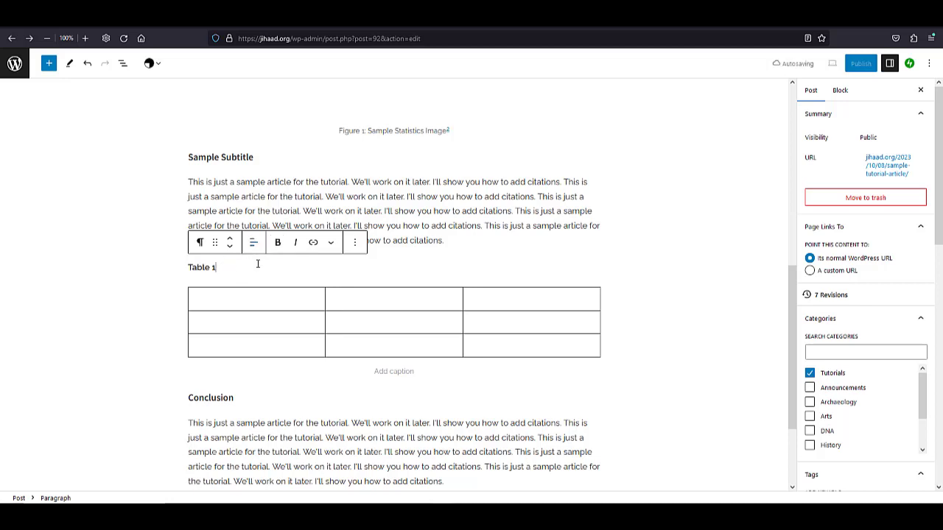
Complete the table label with the non-bold text ": Sample Table" after the bold part.
{"action": "type", "text": ": Sample Table"}
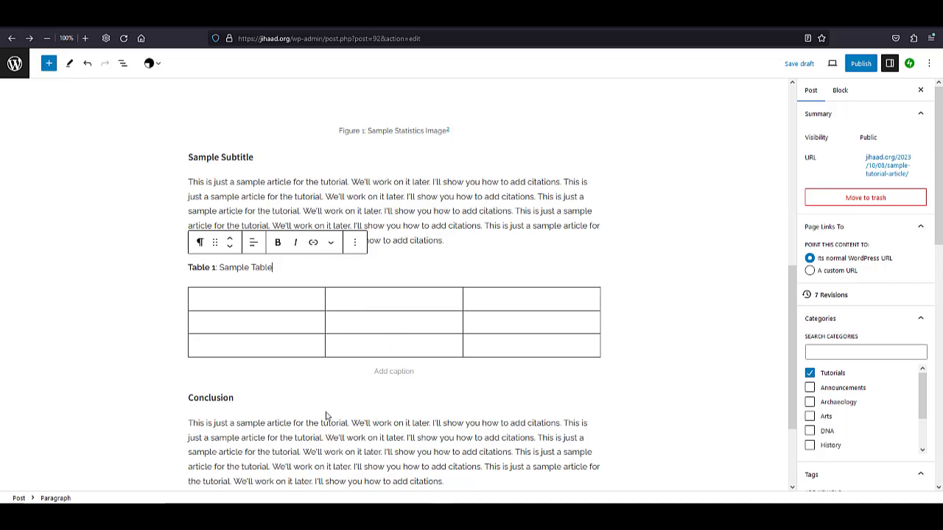
{"action": "scroll", "coordinate": [305, 383], "scroll_direction": "down", "scroll_amount": 2}
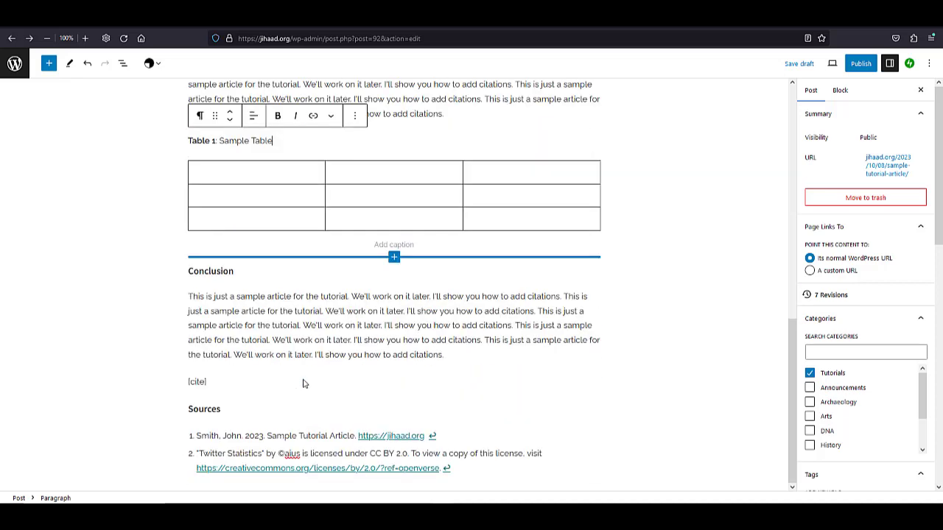
{"action": "scroll", "coordinate": [304, 383], "scroll_direction": "up", "scroll_amount": 3}
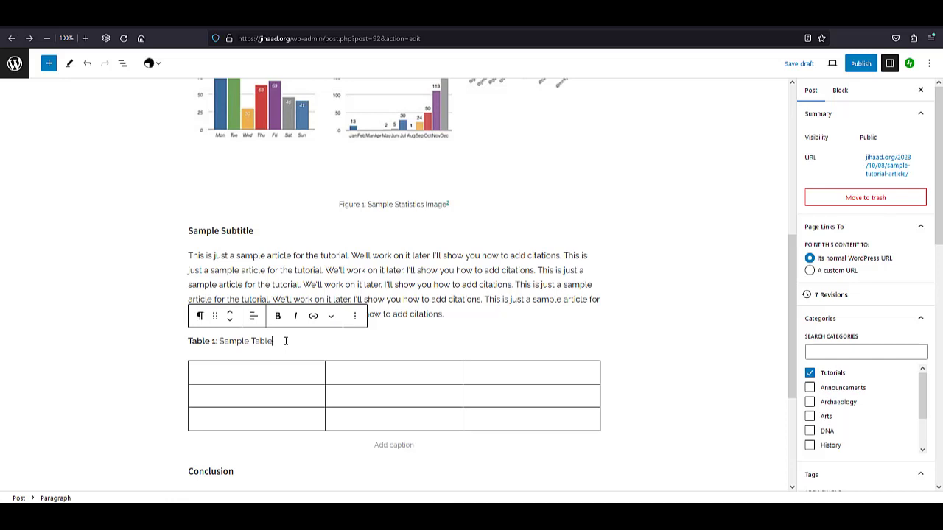
{"action": "left_click", "coordinate": [331, 316]}
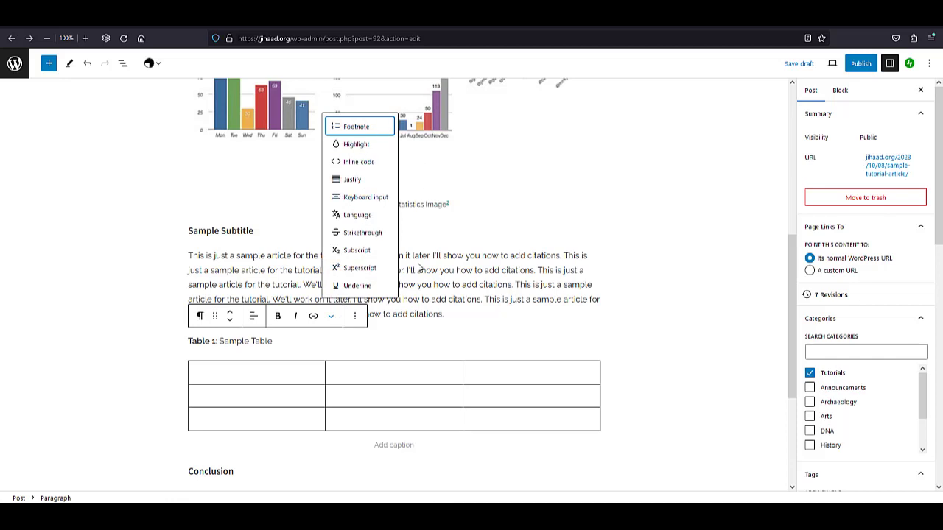
{"action": "left_click", "coordinate": [384, 344]}
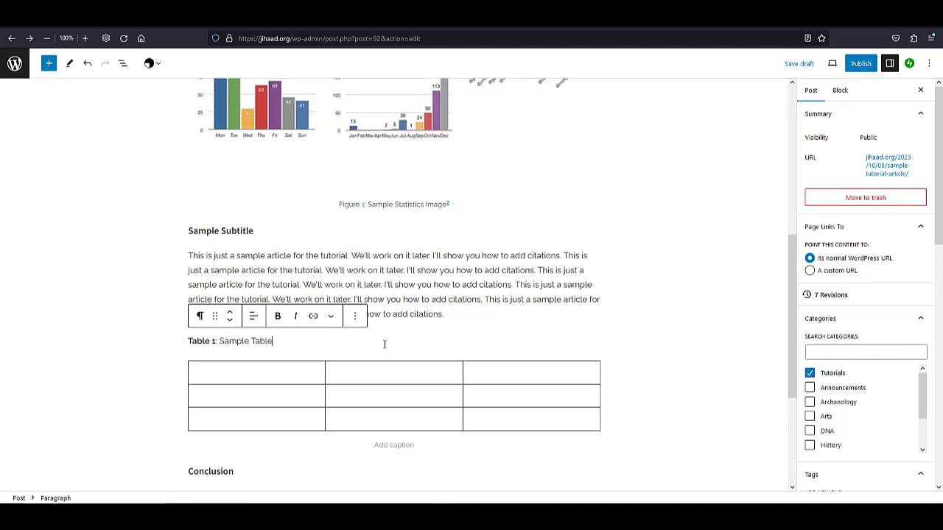
Center-align the table's first column and enter "Heading 1" in its top cell.
{"action": "left_click", "coordinate": [298, 369]}
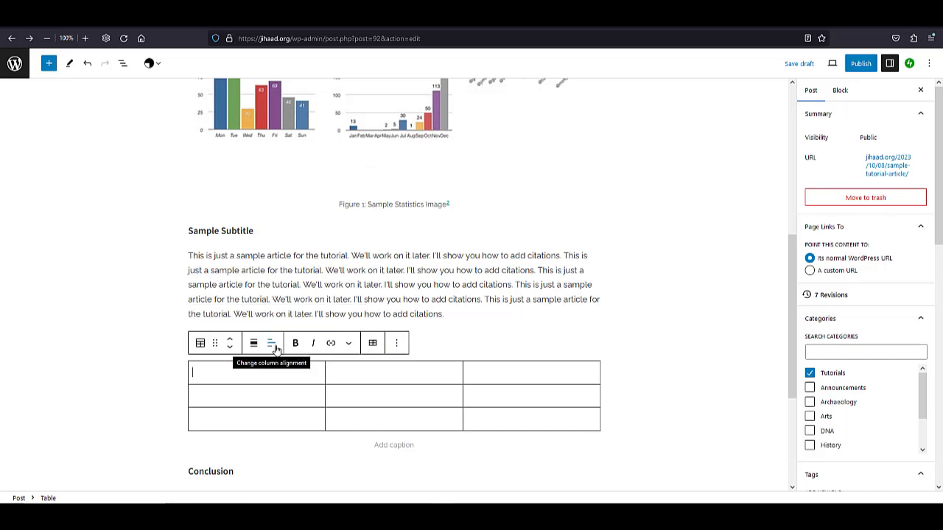
{"action": "left_click", "coordinate": [271, 344]}
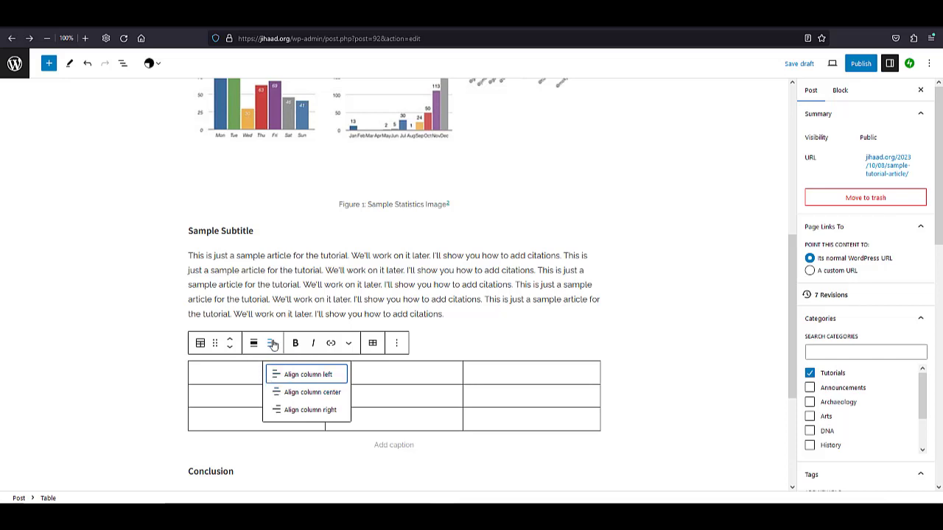
{"action": "left_click", "coordinate": [286, 392]}
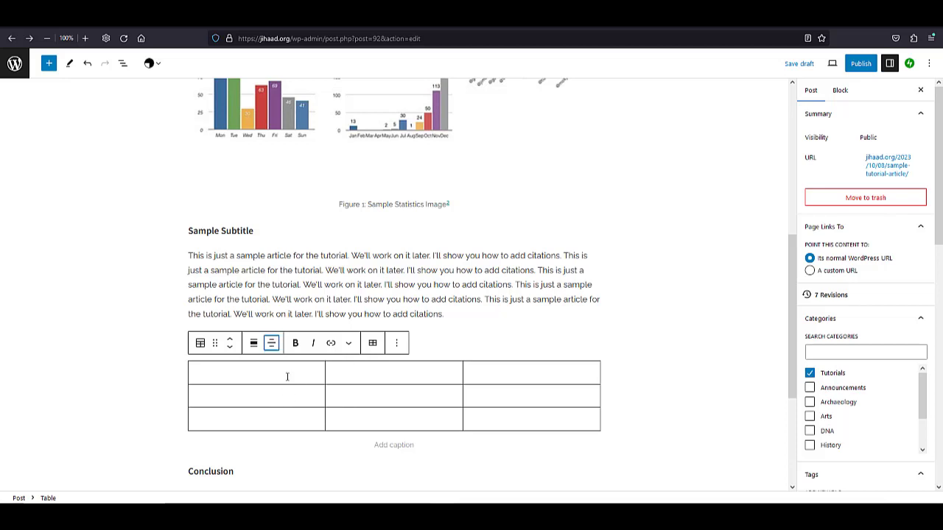
{"action": "left_click", "coordinate": [287, 376]}
{"action": "type", "text": "Heading 1"}
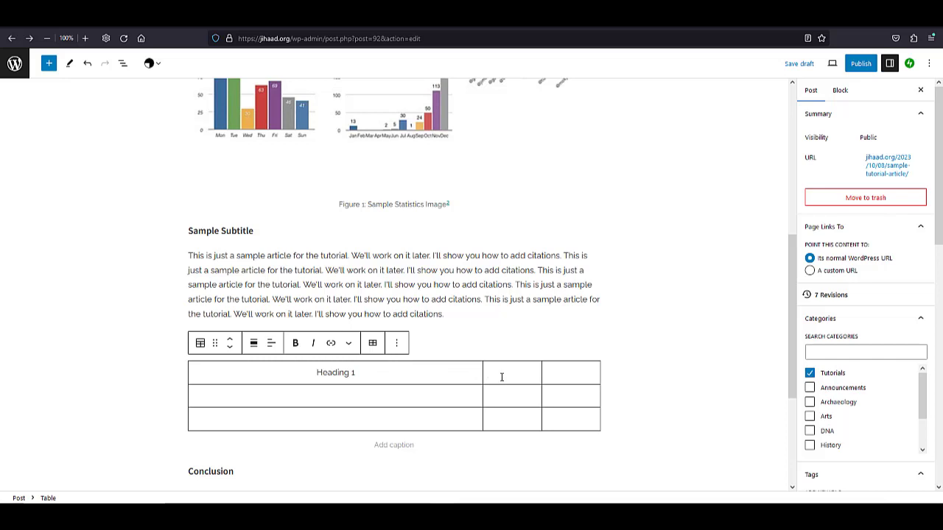
Center-align the table's second column and enter "Heading 2" in its top cell.
{"action": "left_click", "coordinate": [271, 342]}
{"action": "left_click", "coordinate": [301, 392]}
{"action": "left_click", "coordinate": [521, 371]}
{"action": "type", "text": "Heading 2"}
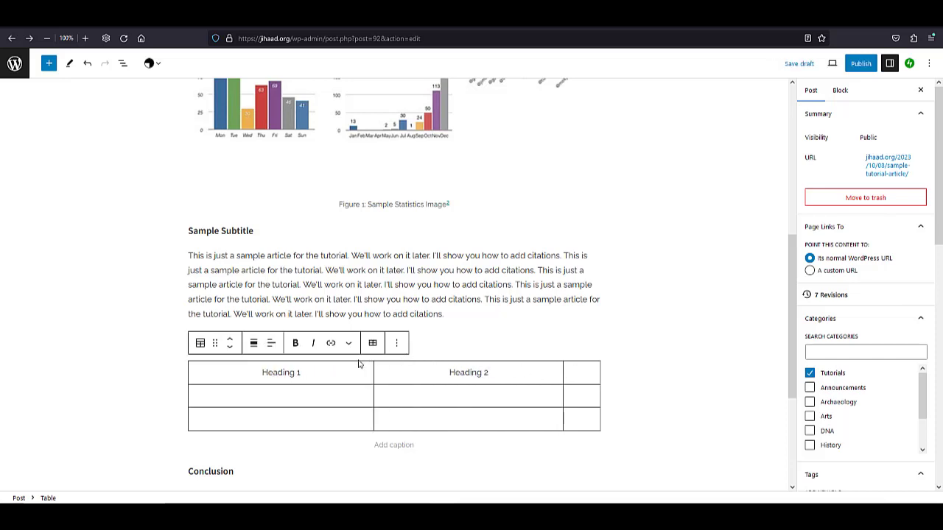
Center-align the table's third column and enter "Heading 3" in its top cell.
{"action": "left_click", "coordinate": [274, 346]}
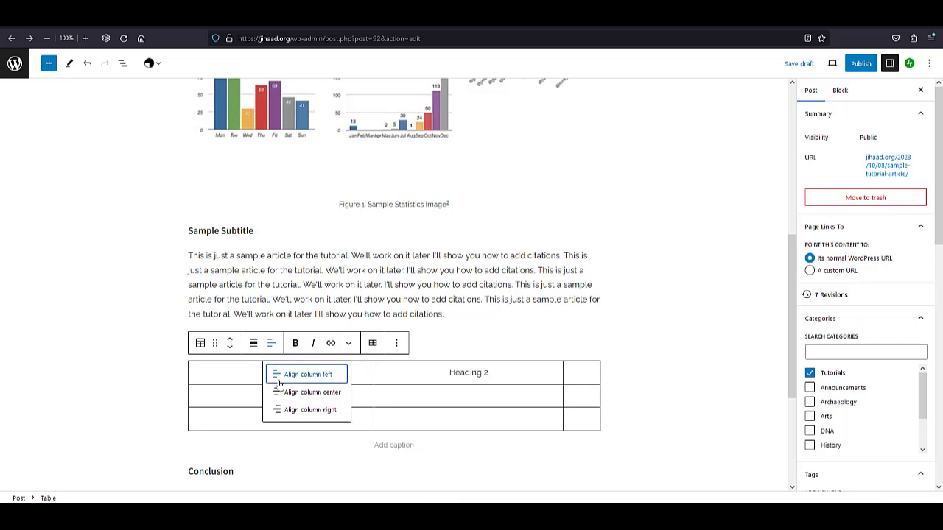
{"action": "left_click", "coordinate": [280, 396]}
{"action": "left_click", "coordinate": [586, 377]}
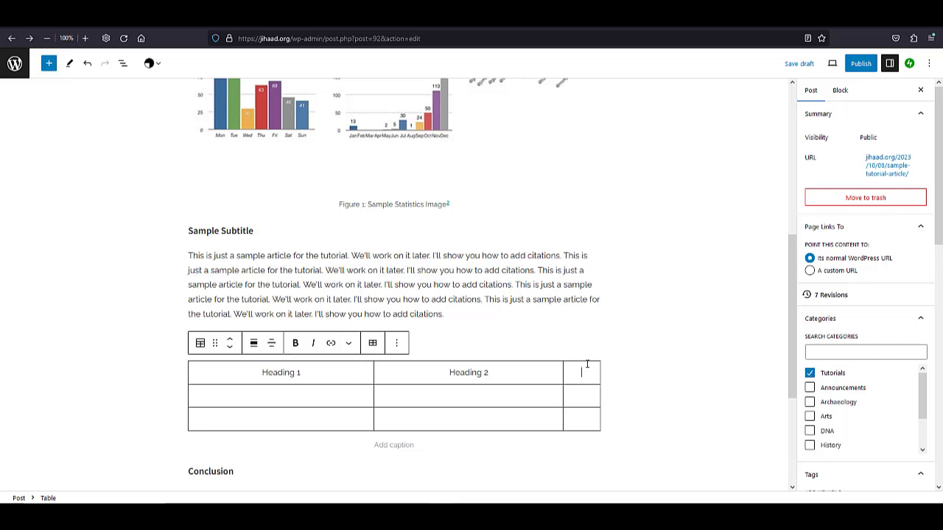
{"action": "type", "text": "Heading "}
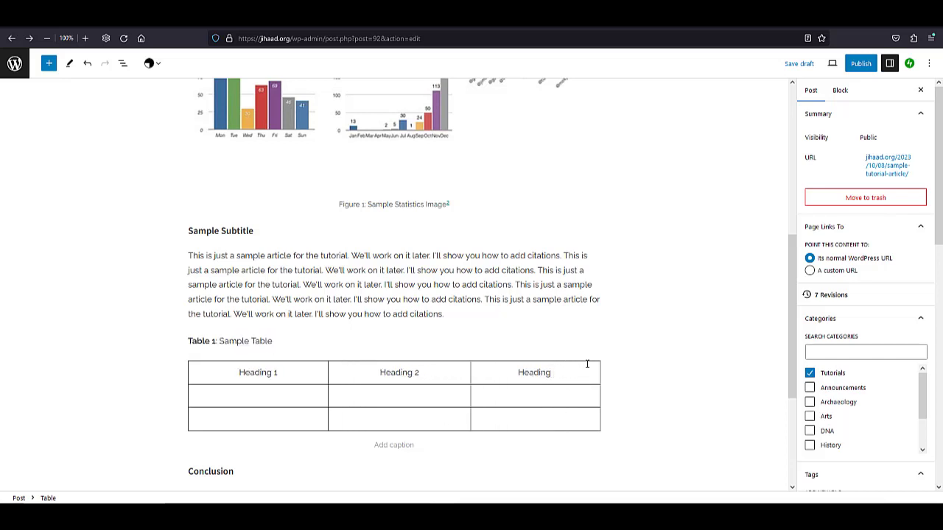
{"action": "type", "text": "3"}
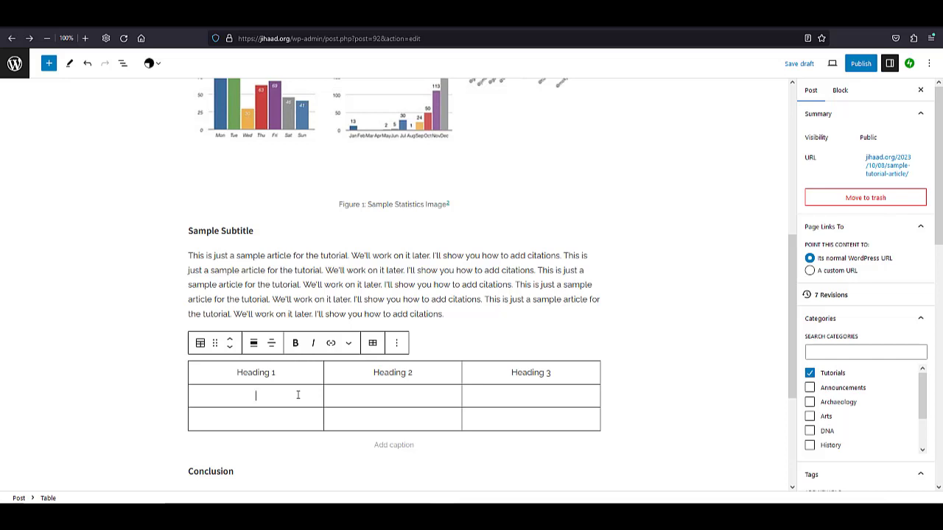
Make the three column headings in the table's first row bold.
{"action": "left_click_drag", "start_coordinate": [293, 374], "coordinate": [211, 371]}
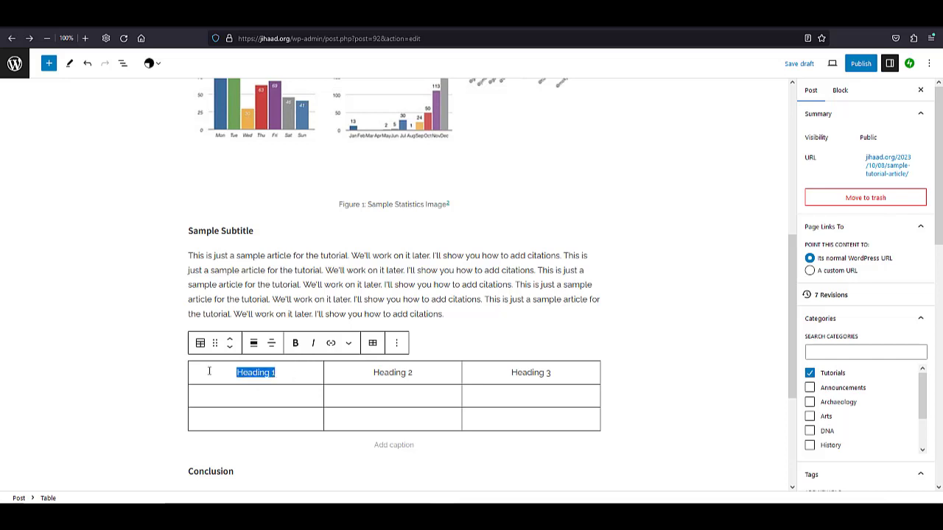
{"action": "left_click", "coordinate": [295, 342]}
{"action": "left_click_drag", "start_coordinate": [424, 376], "coordinate": [354, 372]}
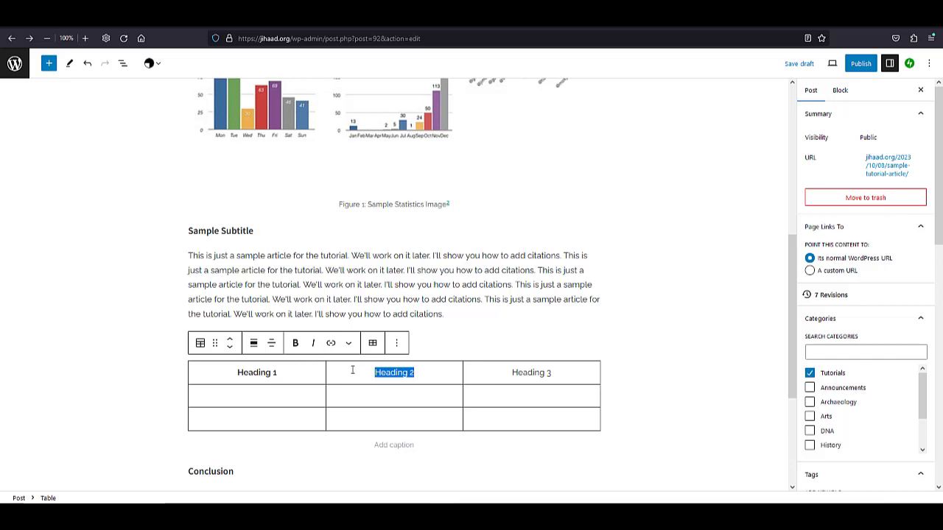
{"action": "left_click", "coordinate": [295, 344]}
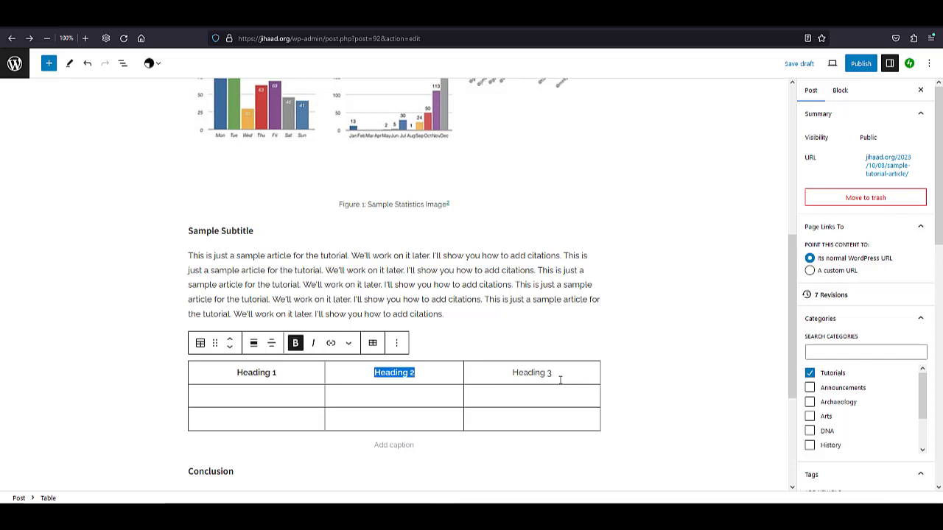
{"action": "left_click_drag", "start_coordinate": [559, 380], "coordinate": [449, 366]}
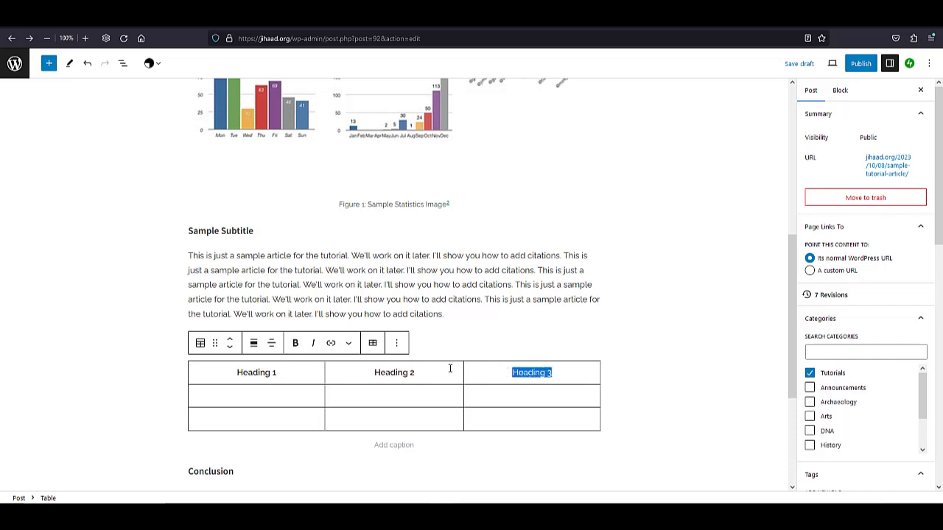
{"action": "left_click", "coordinate": [299, 344]}
{"action": "left_click", "coordinate": [548, 373]}
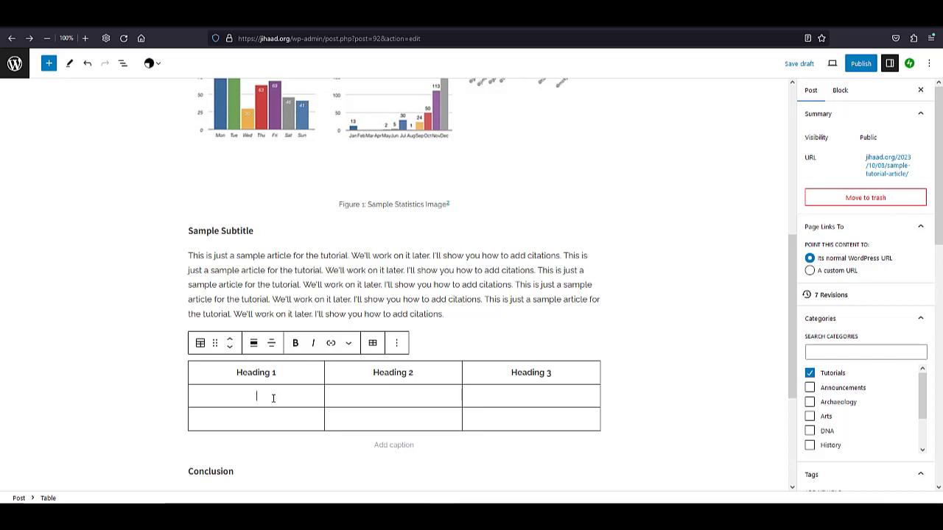
Fill the three cells of the table's second row with "Item", copying the text from the first cell.
{"action": "type", "text": "Item 1"}
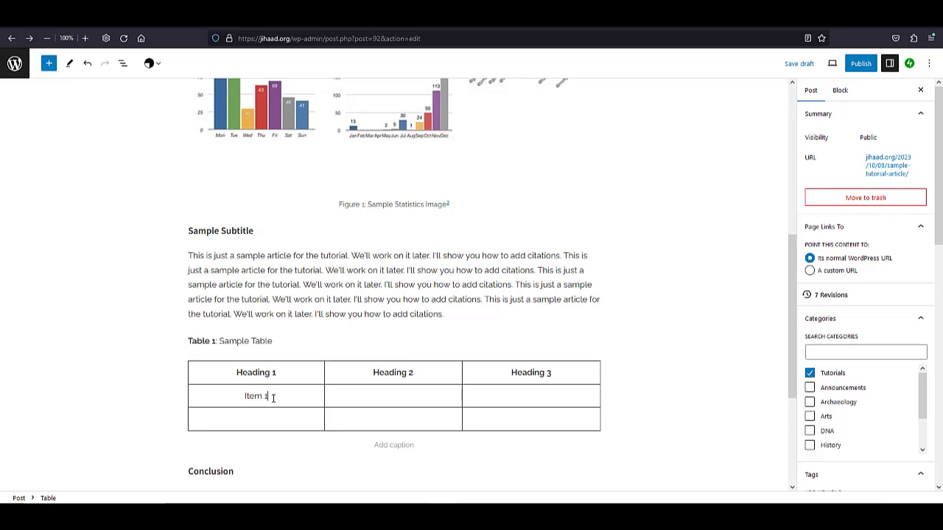
{"action": "key", "text": "BackSpace"}
{"action": "key", "text": "BackSpace"}
{"action": "left_click_drag", "start_coordinate": [272, 397], "coordinate": [236, 396]}
{"action": "key", "text": "ctrl+c"}
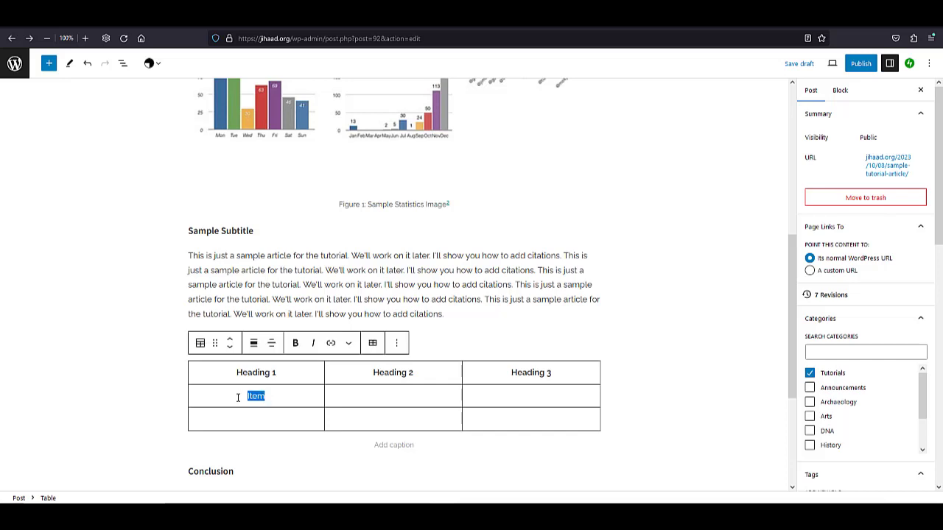
{"action": "left_click", "coordinate": [384, 399]}
{"action": "key", "text": "ctrl+v"}
Paste "Item" into all three cells of the table's third row.
{"action": "key", "text": "ctrl+v"}
{"action": "left_click", "coordinate": [279, 419]}
{"action": "key", "text": "ctrl+v"}
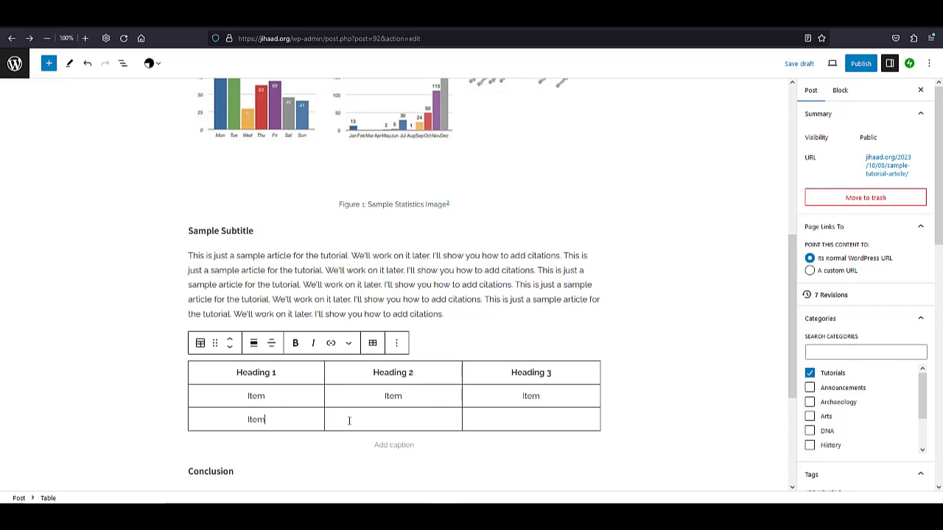
{"action": "key", "text": "ctrl+v"}
{"action": "left_click", "coordinate": [516, 419]}
{"action": "key", "text": "ctrl+v"}
Save the article draft and open its preview in a new tab.
{"action": "scroll", "coordinate": [457, 390], "scroll_direction": "up", "scroll_amount": 3}
{"action": "scroll", "coordinate": [437, 374], "scroll_direction": "down", "scroll_amount": 3}
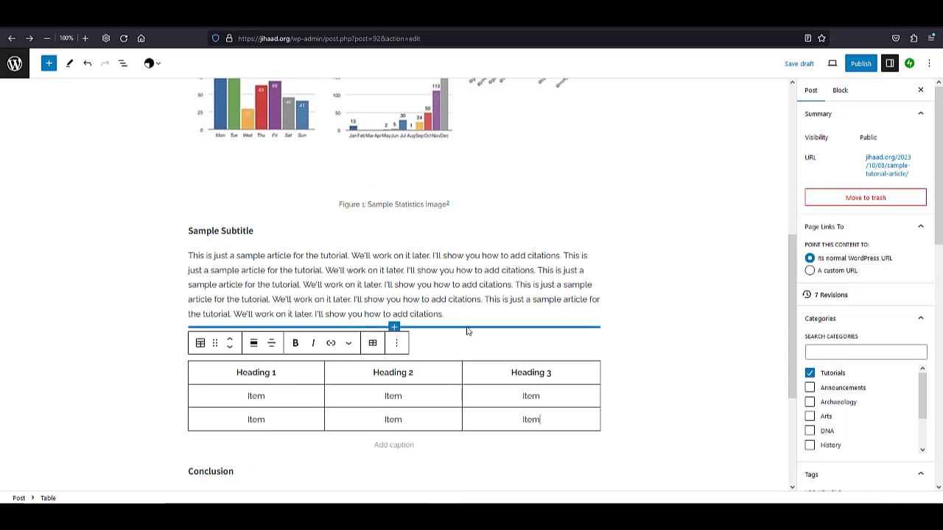
{"action": "left_click", "coordinate": [801, 65]}
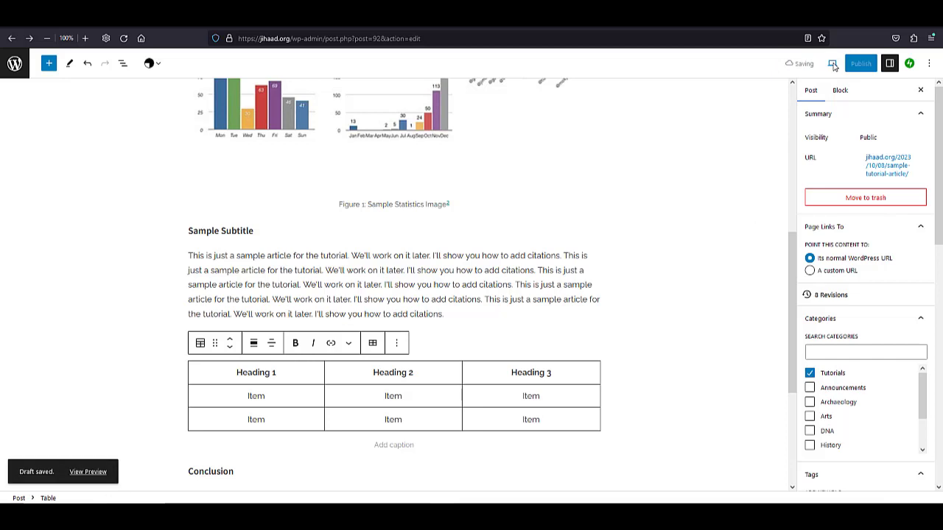
{"action": "left_click", "coordinate": [832, 64]}
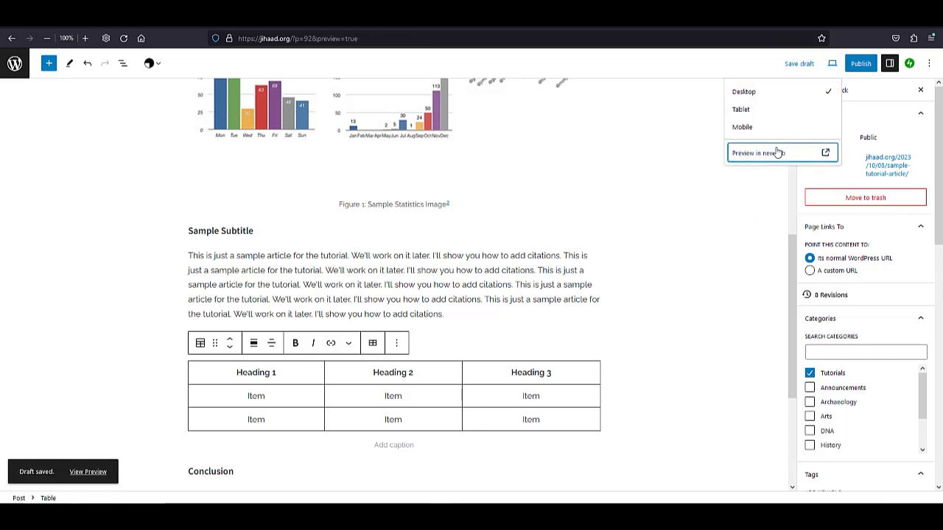
{"action": "left_click", "coordinate": [777, 147]}
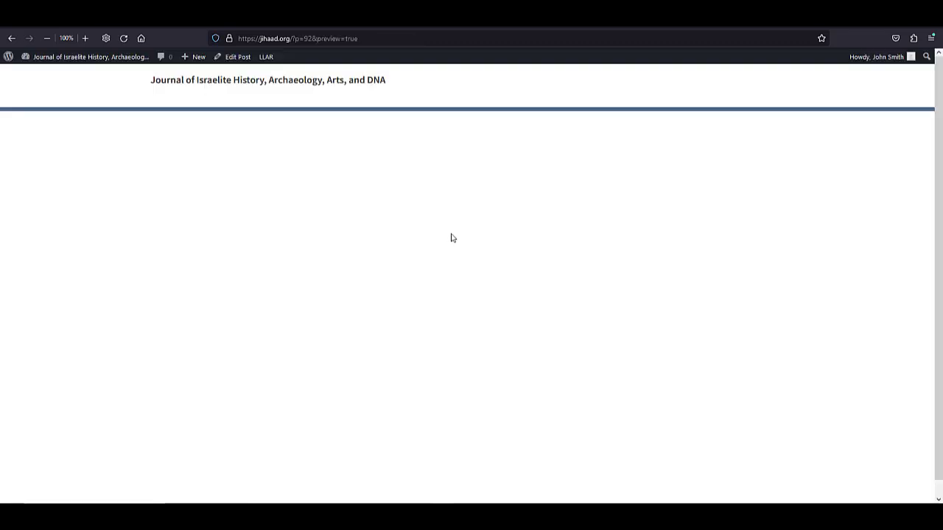
Review the previewed article, examining the captioned image, the titled table, the article citation and the sources list.
{"action": "scroll", "coordinate": [534, 266], "scroll_direction": "down", "scroll_amount": 5}
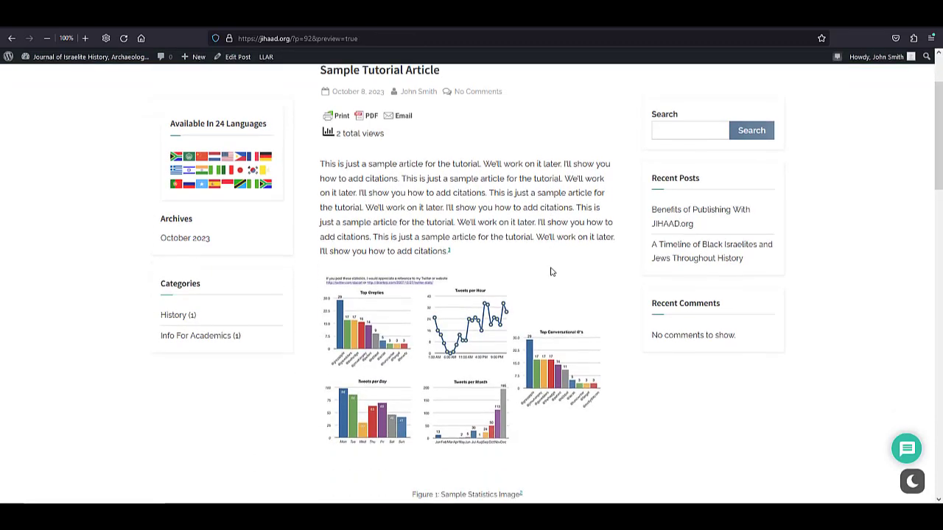
{"action": "scroll", "coordinate": [551, 272], "scroll_direction": "down", "scroll_amount": 3}
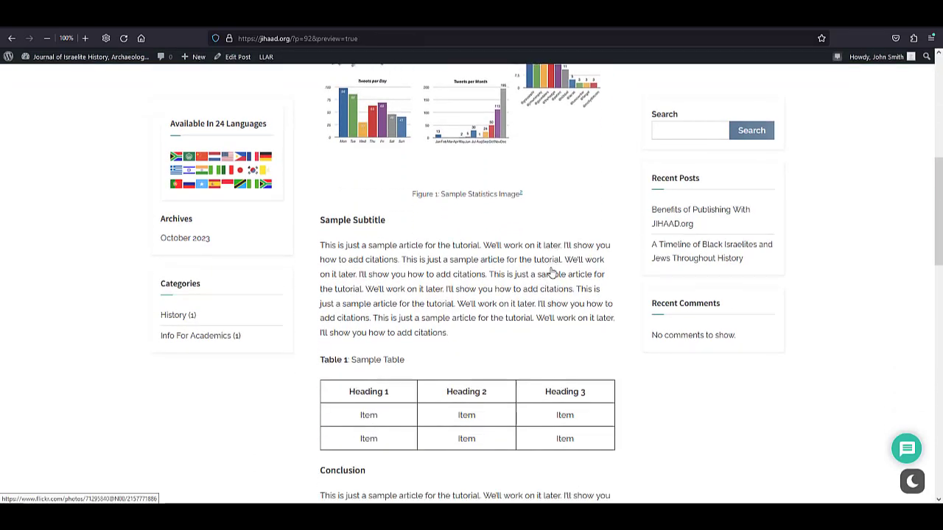
{"action": "scroll", "coordinate": [550, 269], "scroll_direction": "down", "scroll_amount": 2}
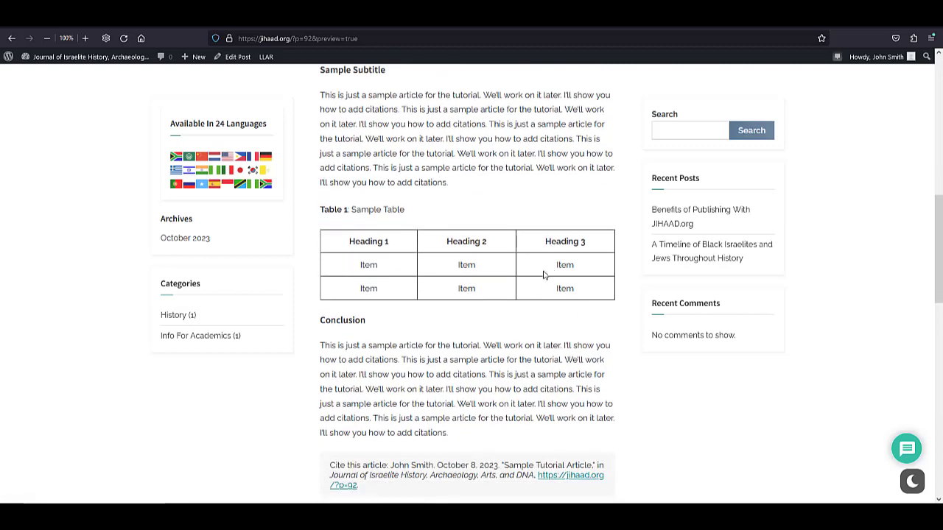
{"action": "scroll", "coordinate": [447, 331], "scroll_direction": "up", "scroll_amount": 2}
{"action": "scroll", "coordinate": [441, 331], "scroll_direction": "up", "scroll_amount": 5}
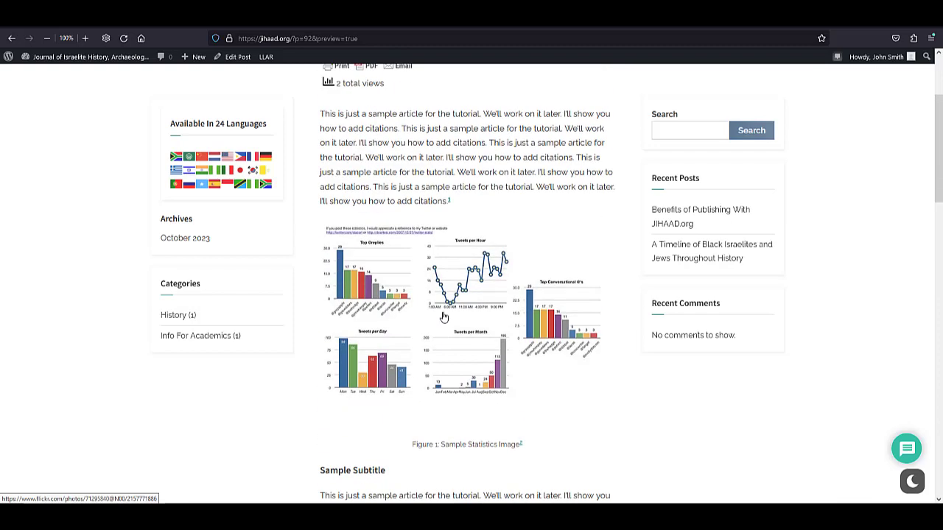
{"action": "scroll", "coordinate": [445, 309], "scroll_direction": "down", "scroll_amount": 2}
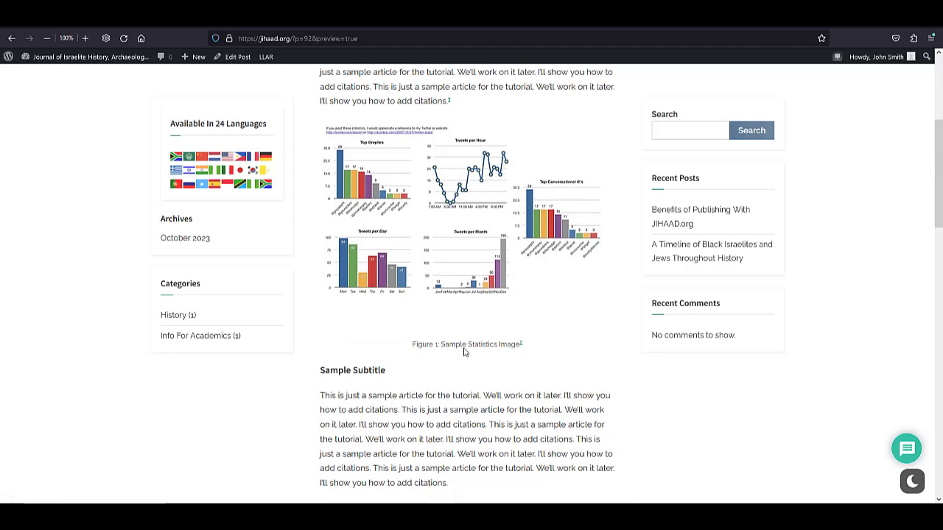
{"action": "scroll", "coordinate": [463, 352], "scroll_direction": "down", "scroll_amount": 3}
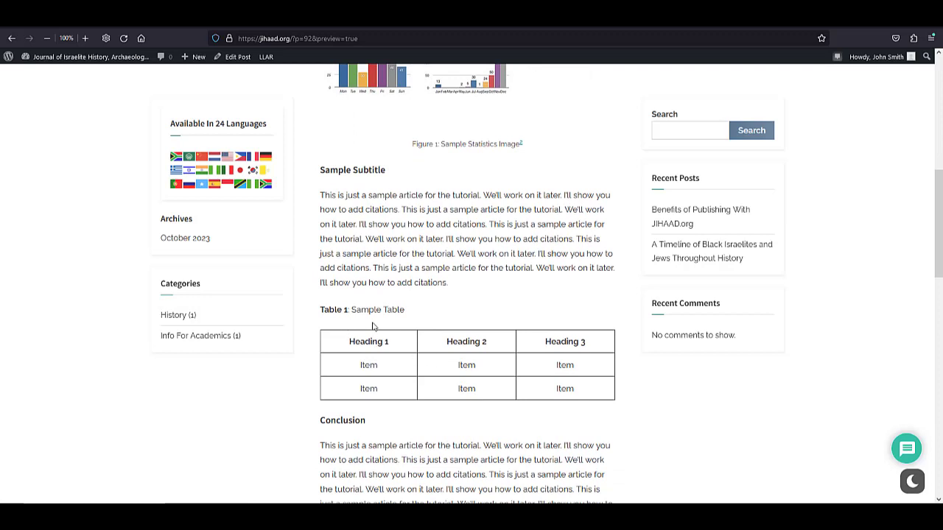
{"action": "scroll", "coordinate": [416, 335], "scroll_direction": "down", "scroll_amount": 3}
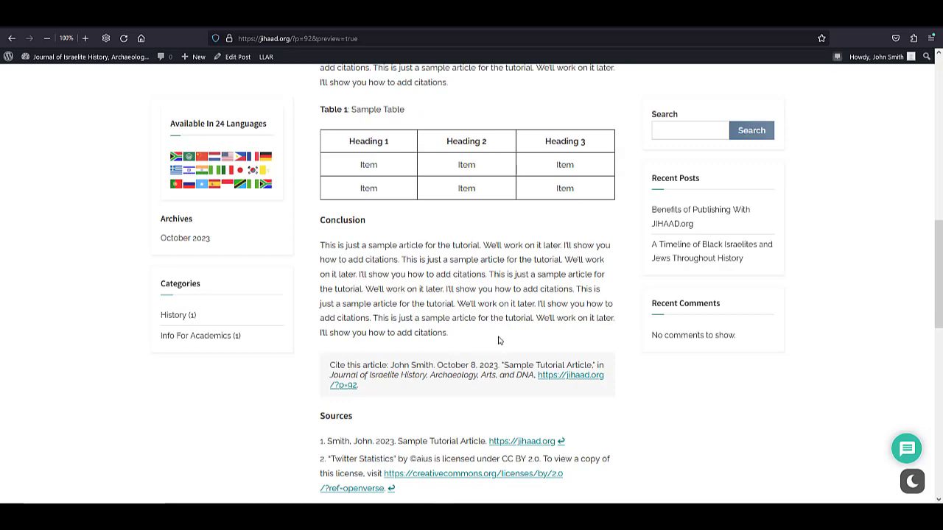
{"action": "scroll", "coordinate": [498, 340], "scroll_direction": "up", "scroll_amount": 2}
{"action": "scroll", "coordinate": [498, 338], "scroll_direction": "up", "scroll_amount": 1}
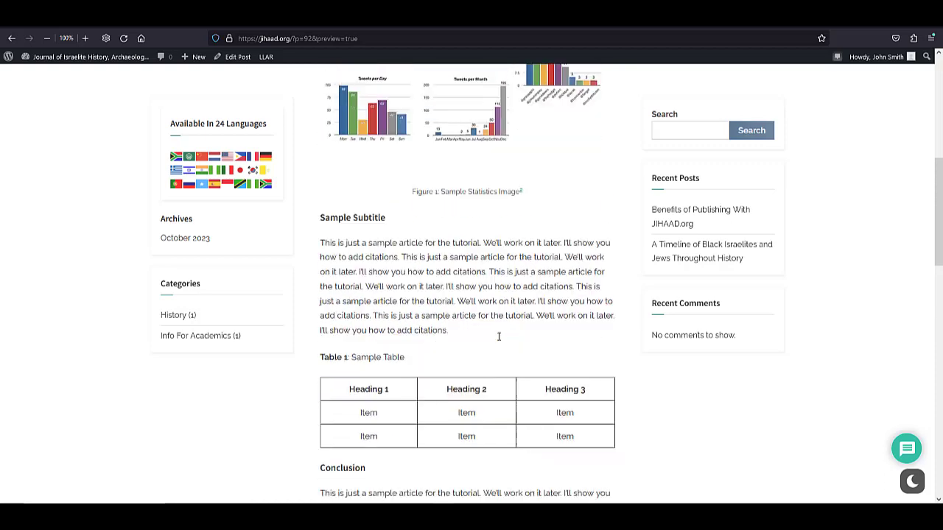
{"action": "scroll", "coordinate": [499, 338], "scroll_direction": "down", "scroll_amount": 5}
{"action": "scroll", "coordinate": [498, 339], "scroll_direction": "down", "scroll_amount": 1}
{"action": "scroll", "coordinate": [499, 339], "scroll_direction": "up", "scroll_amount": 9}
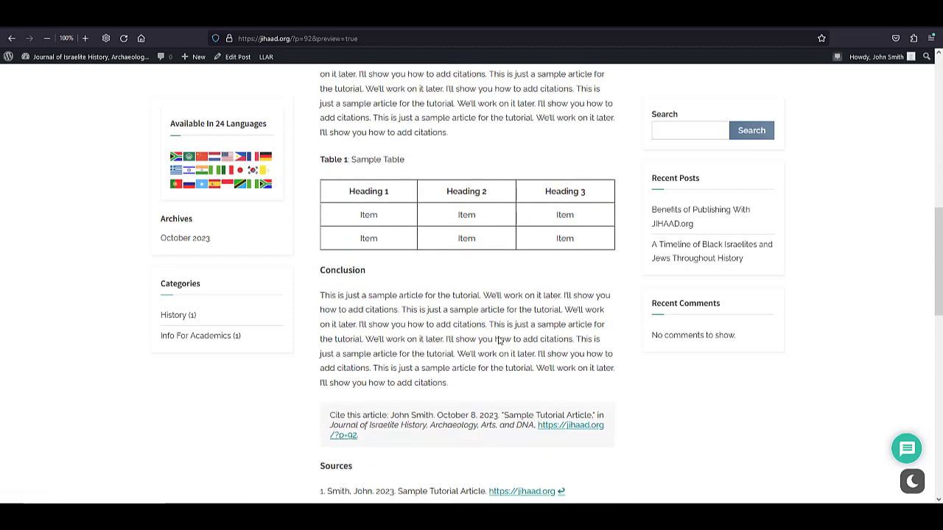
{"action": "scroll", "coordinate": [498, 340], "scroll_direction": "up", "scroll_amount": 3}
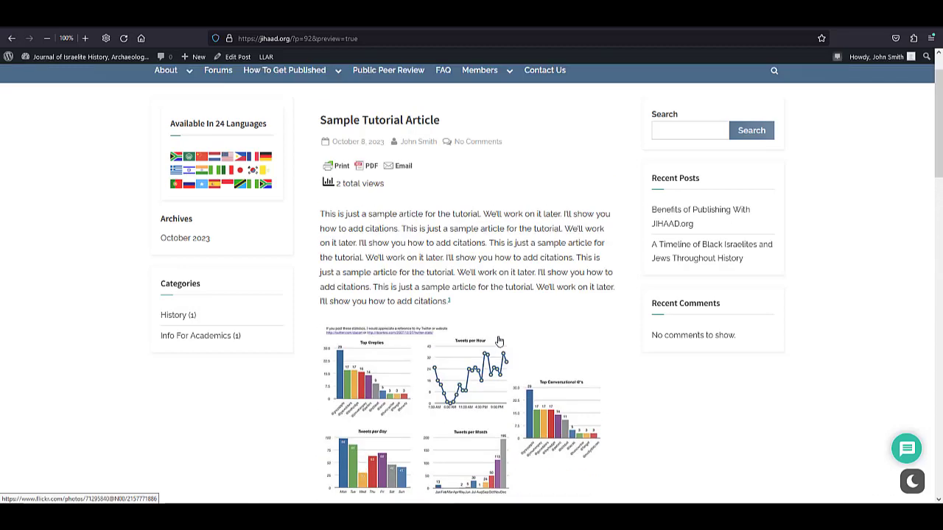